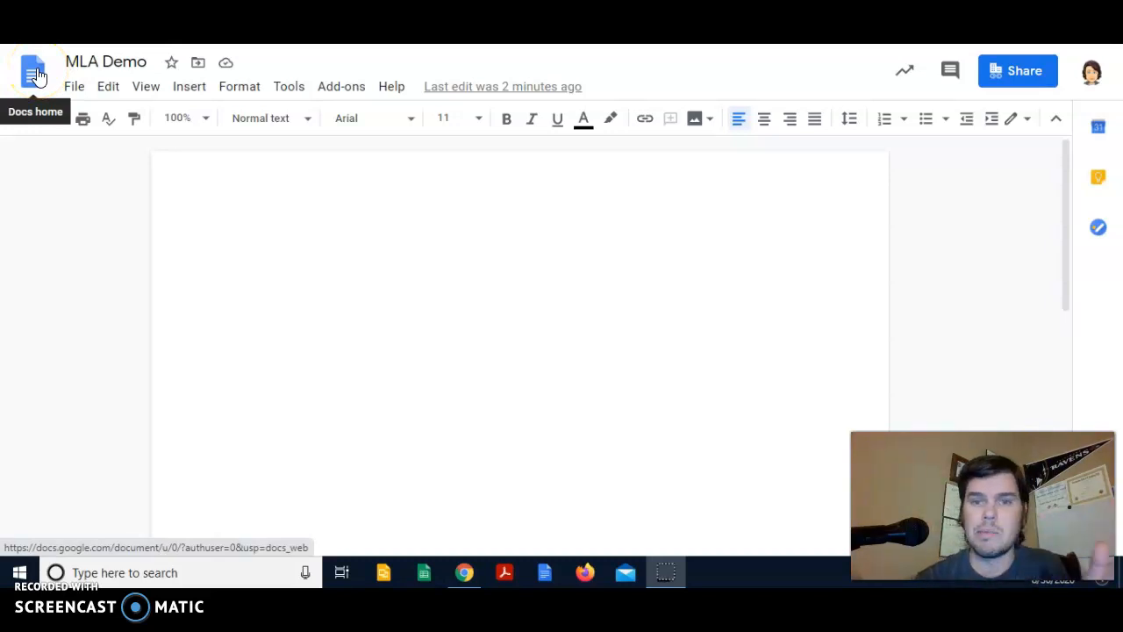
# Set the document body's font to Times New Roman at size 12.
pyautogui.click(408, 128)
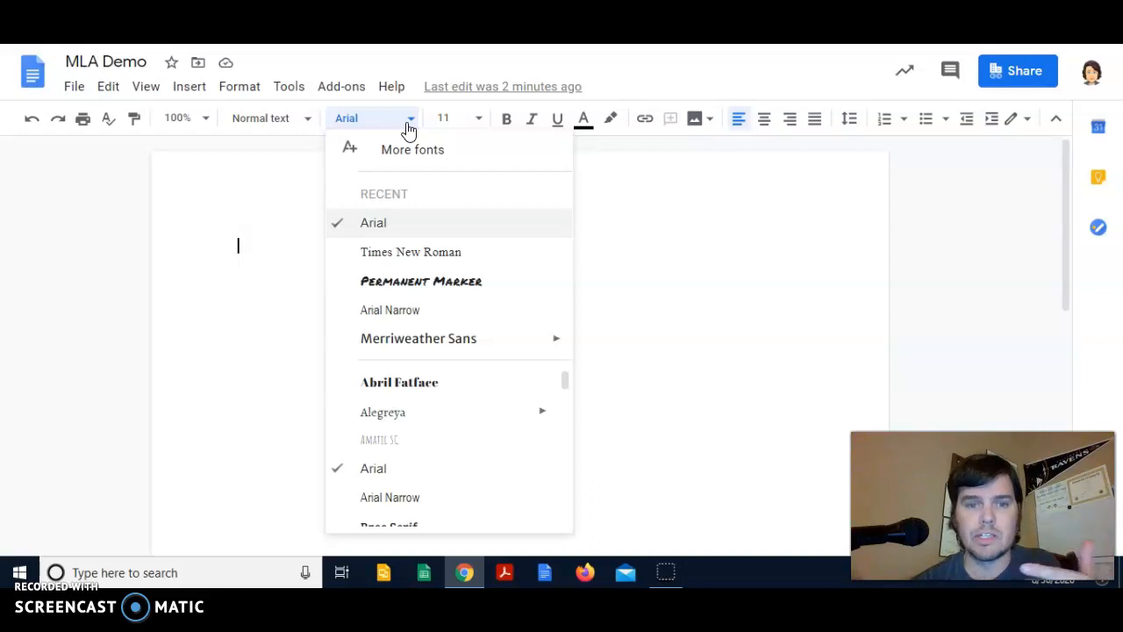
pyautogui.click(421, 254)
pyautogui.click(479, 129)
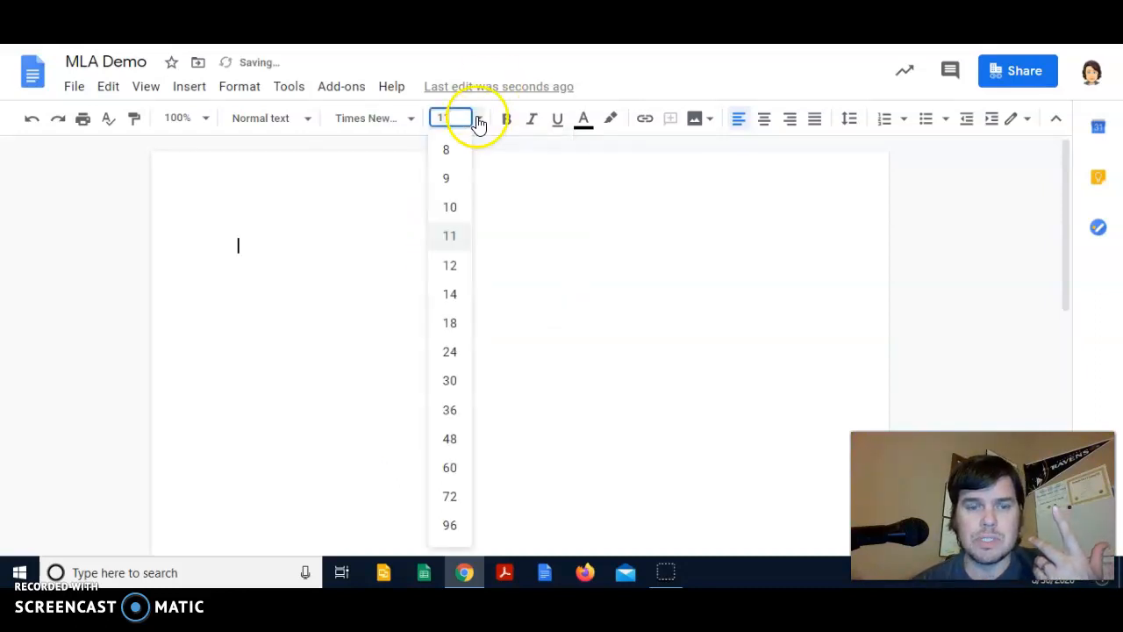
pyautogui.click(470, 264)
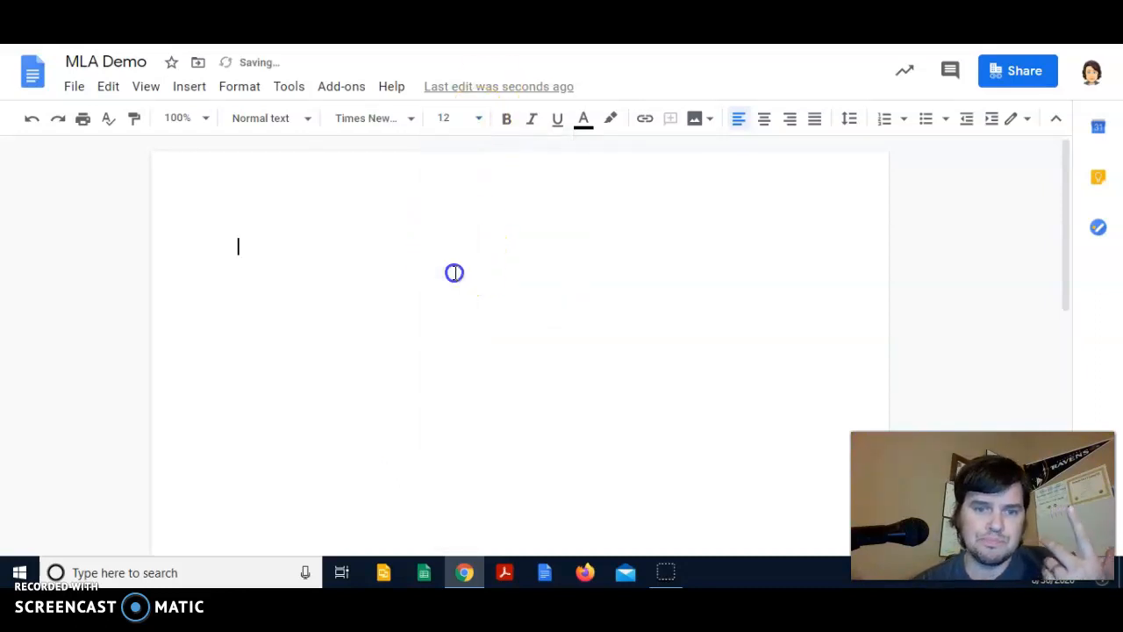
# Set the body text's line spacing to Double.
pyautogui.click(250, 91)
pyautogui.moveTo(337, 209)
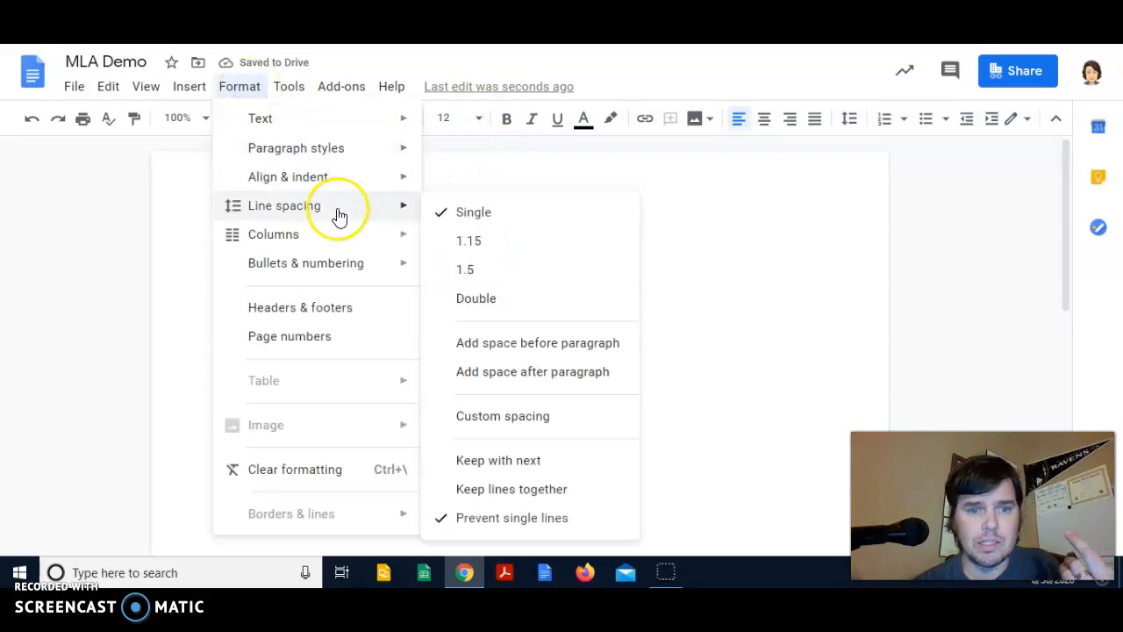
pyautogui.click(482, 298)
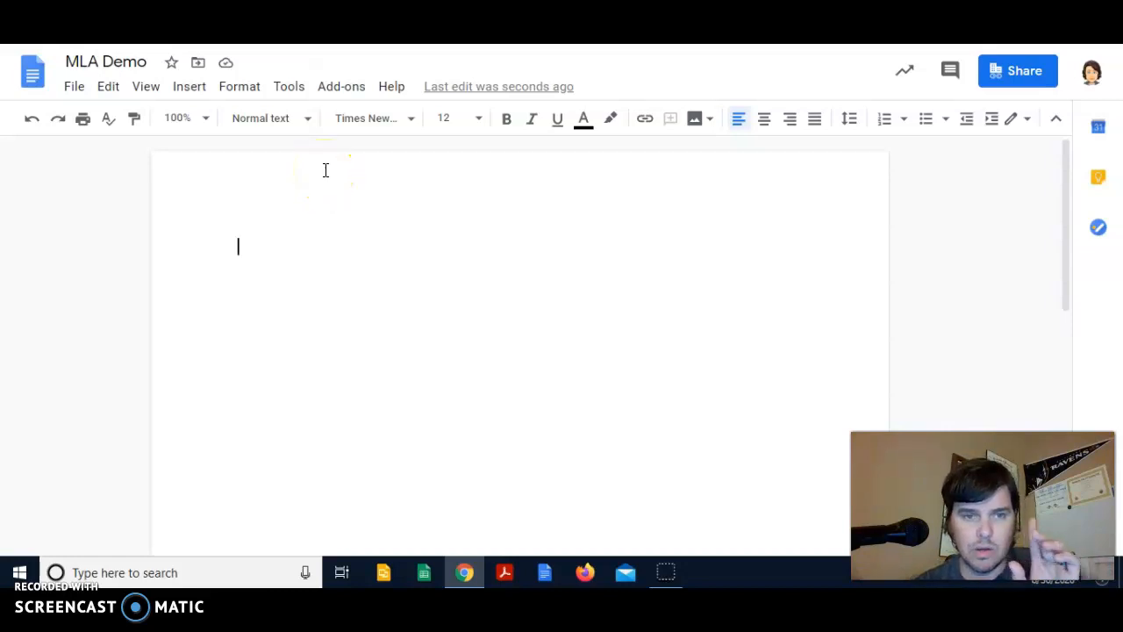
# Open the page header for editing and set its font to Times New Roman at size 12.
pyautogui.doubleClick(396, 168)
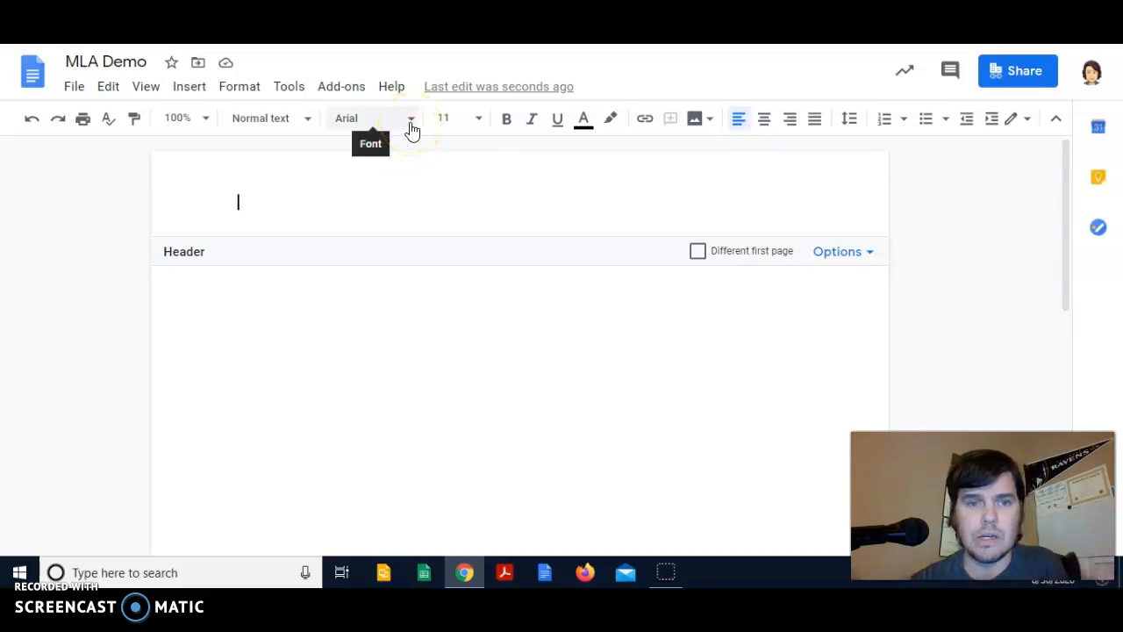
pyautogui.click(411, 128)
pyautogui.click(432, 231)
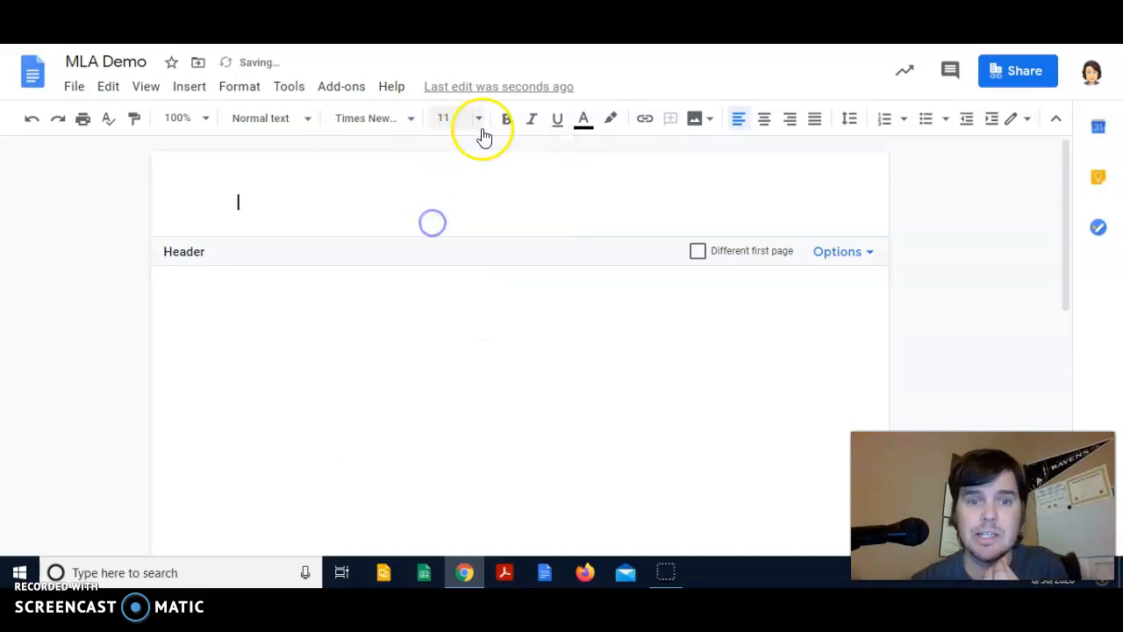
pyautogui.click(478, 128)
pyautogui.click(451, 266)
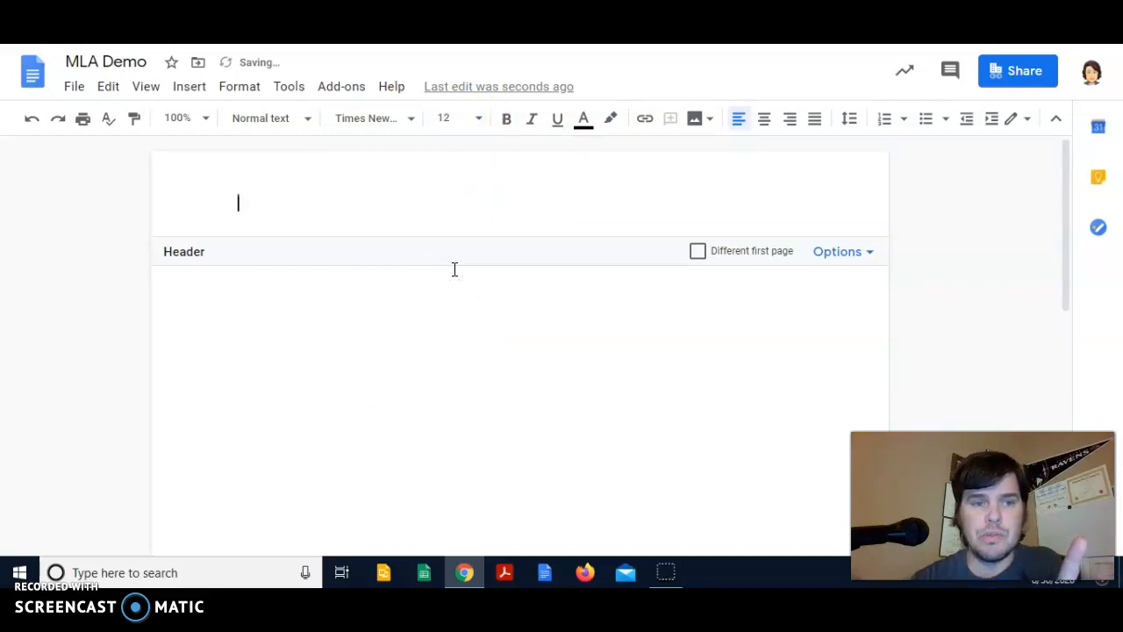
# Insert an automatic page number in the header, with numbering starting on the first page.
pyautogui.click(333, 228)
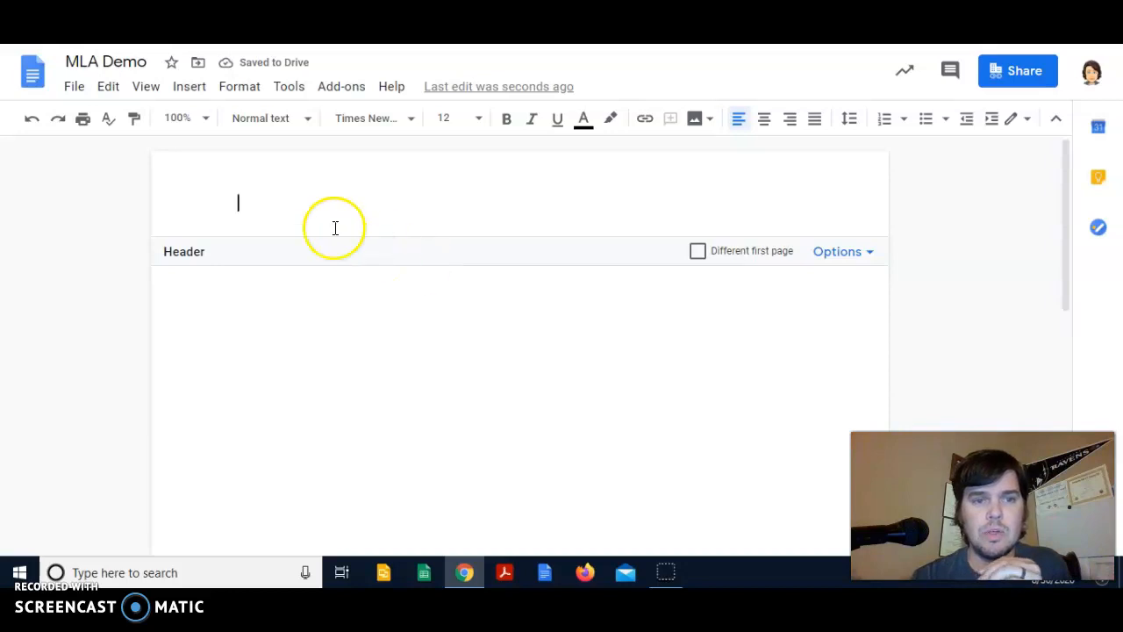
pyautogui.click(295, 198)
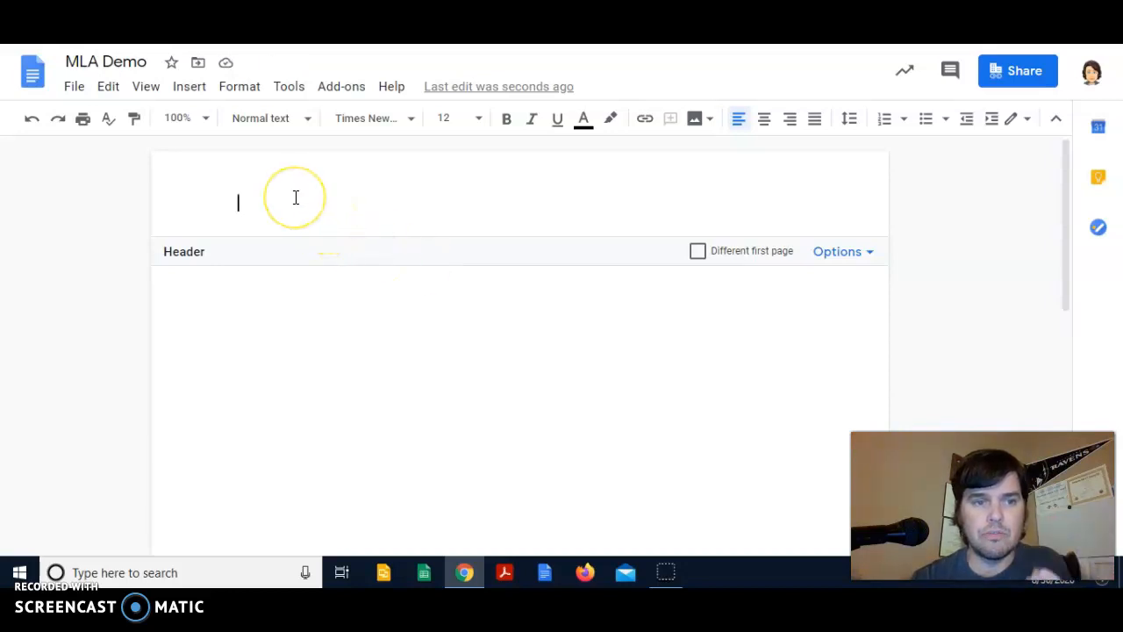
pyautogui.click(191, 87)
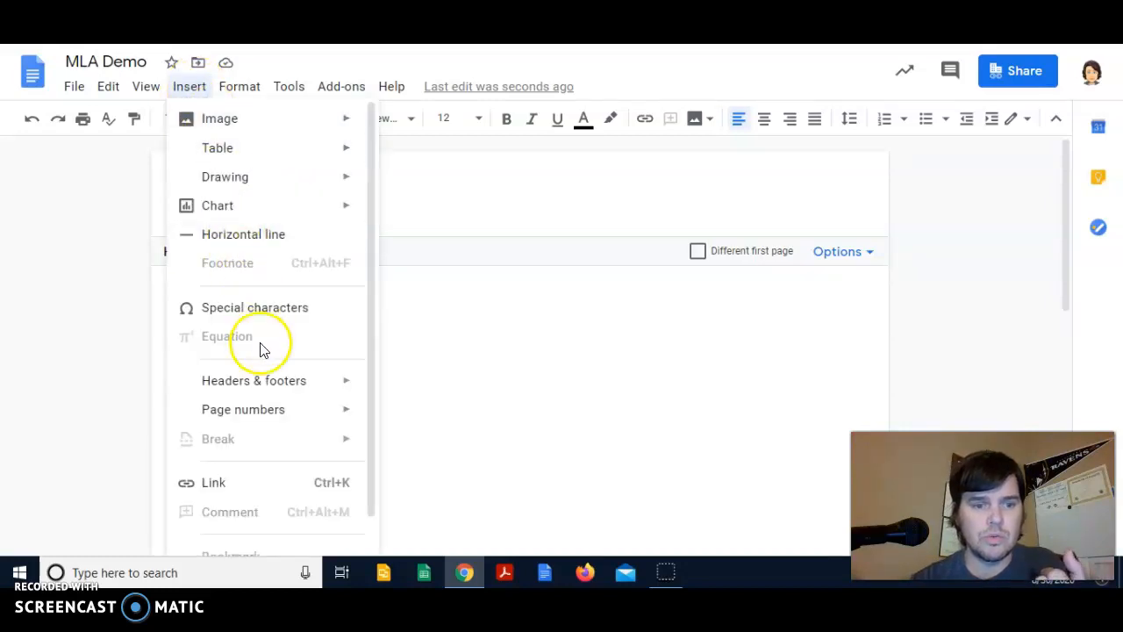
pyautogui.moveTo(305, 411)
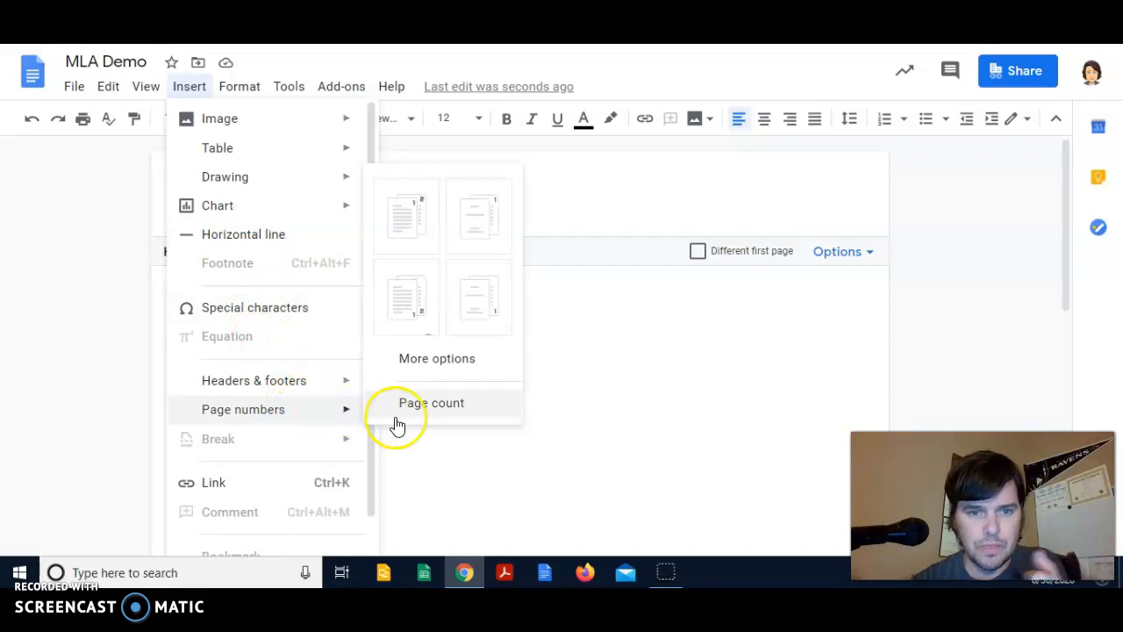
pyautogui.click(411, 224)
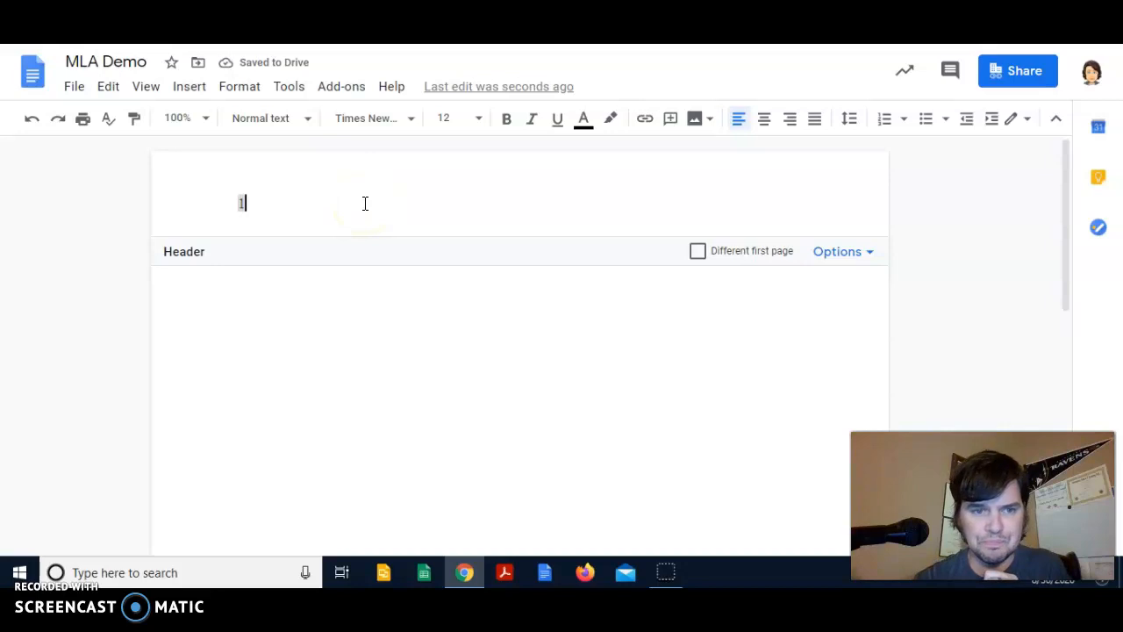
# Enter the student's last name and a space before the header's page number, and right-align the header line.
pyautogui.click(302, 204)
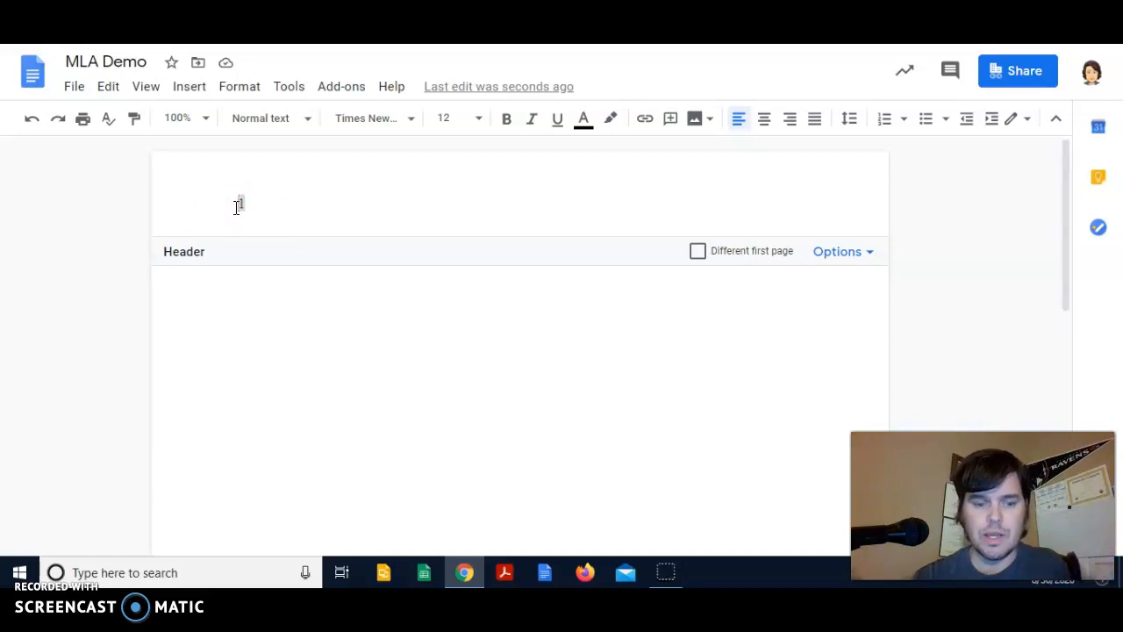
pyautogui.write('Simpson')
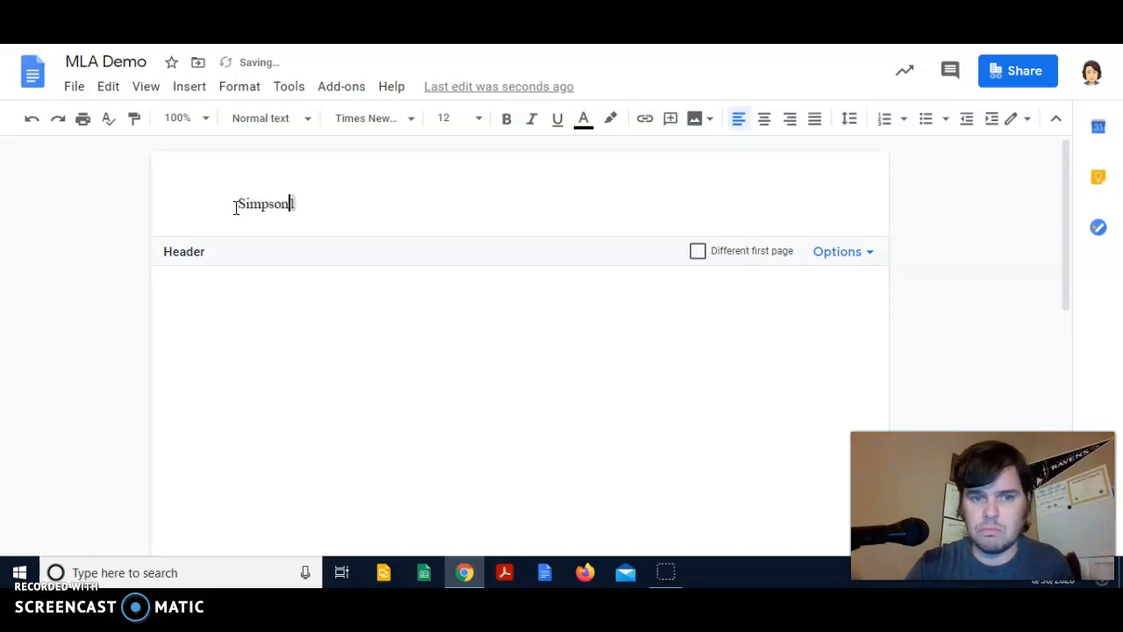
pyautogui.click(226, 211)
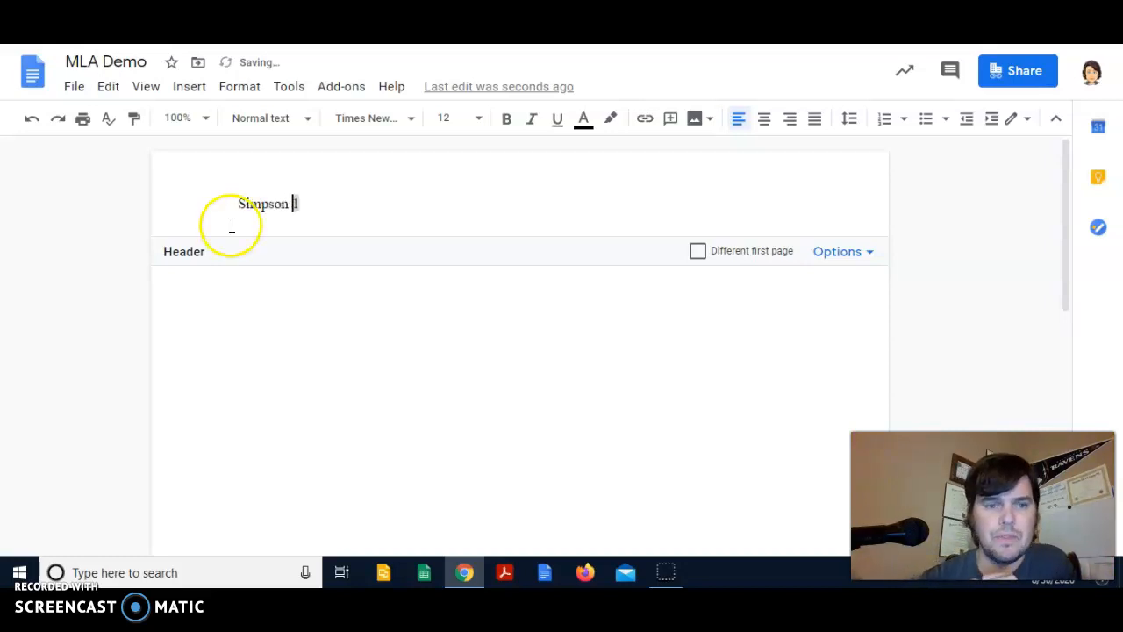
pyautogui.click(226, 211)
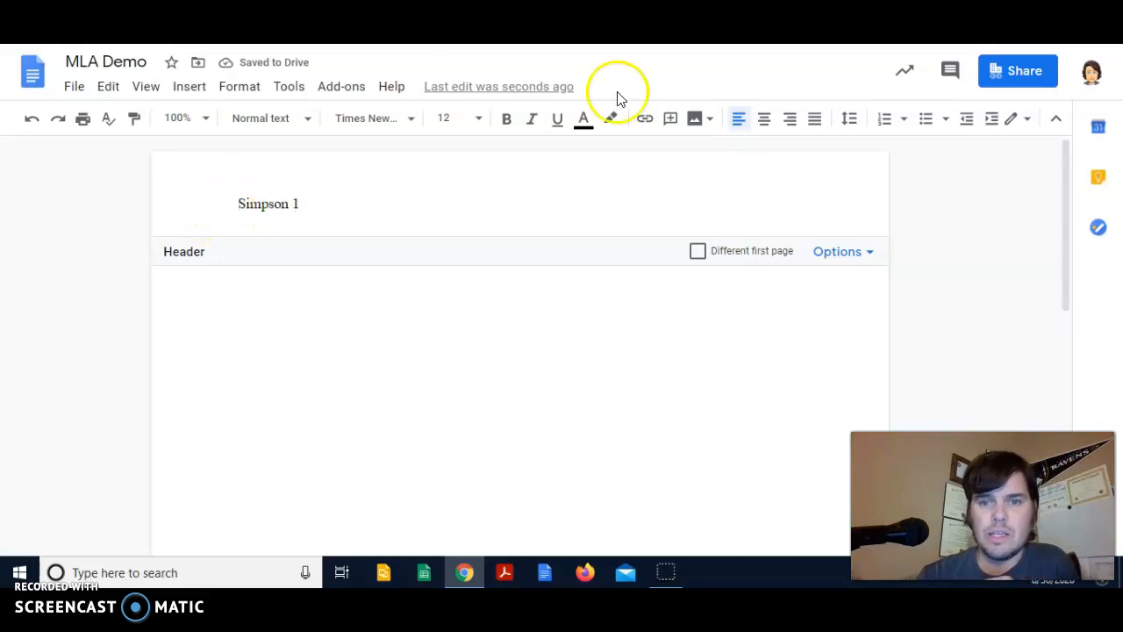
pyautogui.click(789, 123)
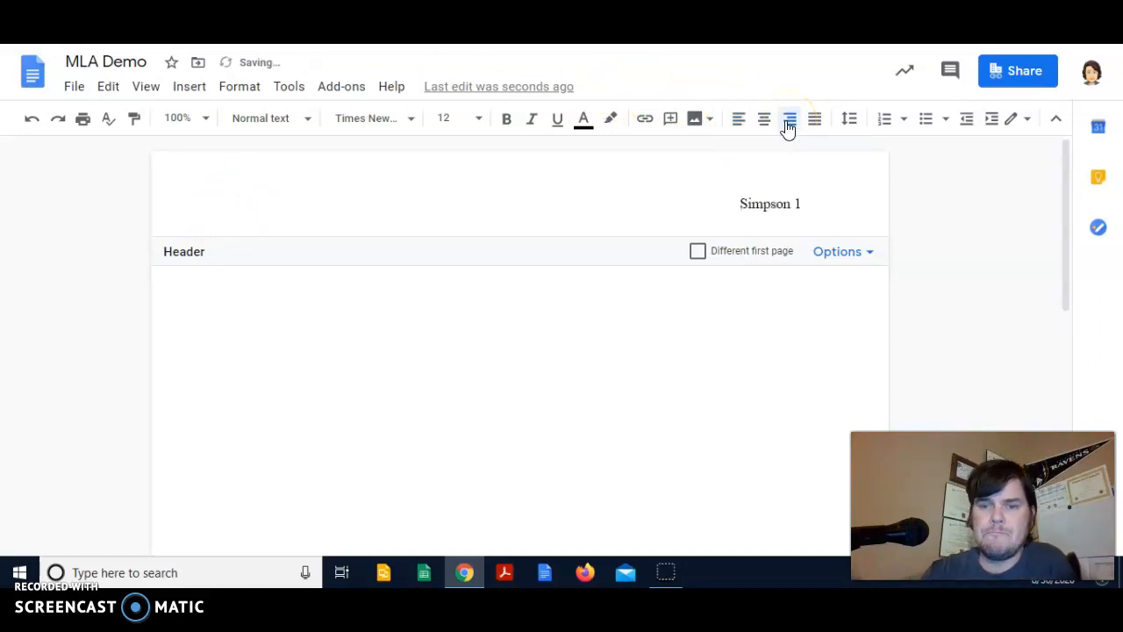
pyautogui.click(729, 187)
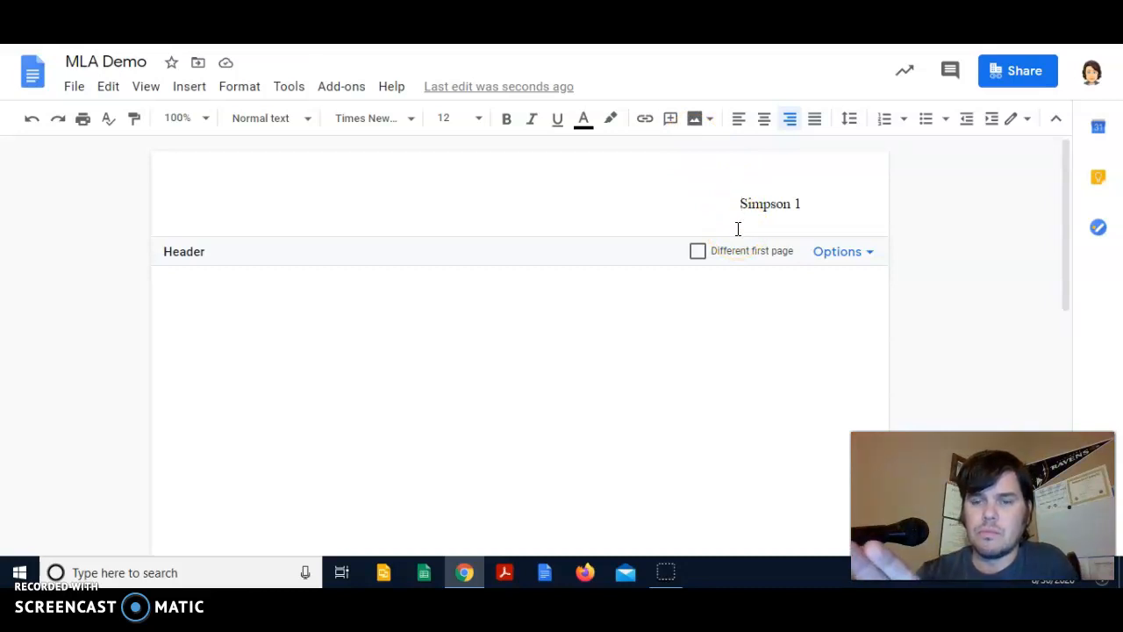
# Enter the student's full name on the first body line and the teacher's title and last name on the second.
pyautogui.click(651, 343)
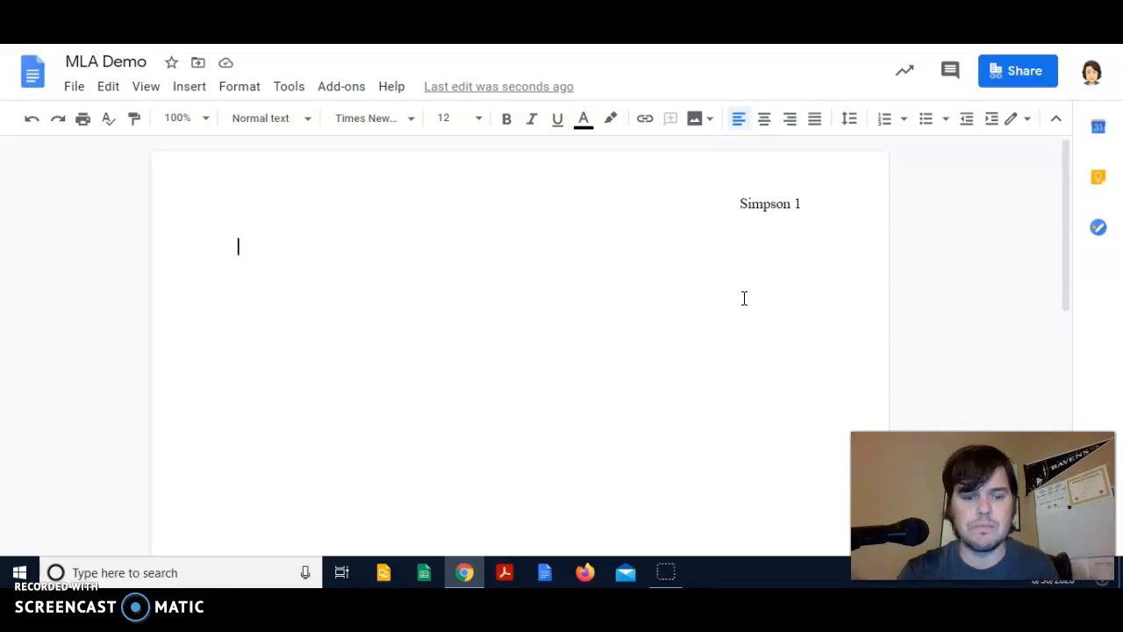
pyautogui.write('Bart Simpson')
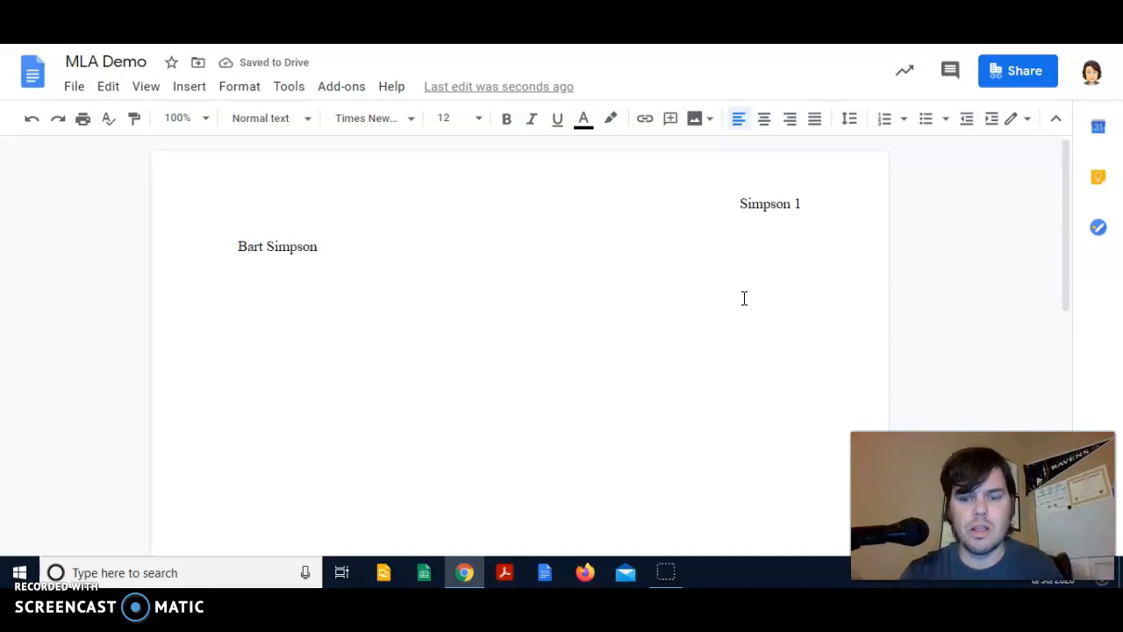
pyautogui.press('Return')
pyautogui.write('Ms.')
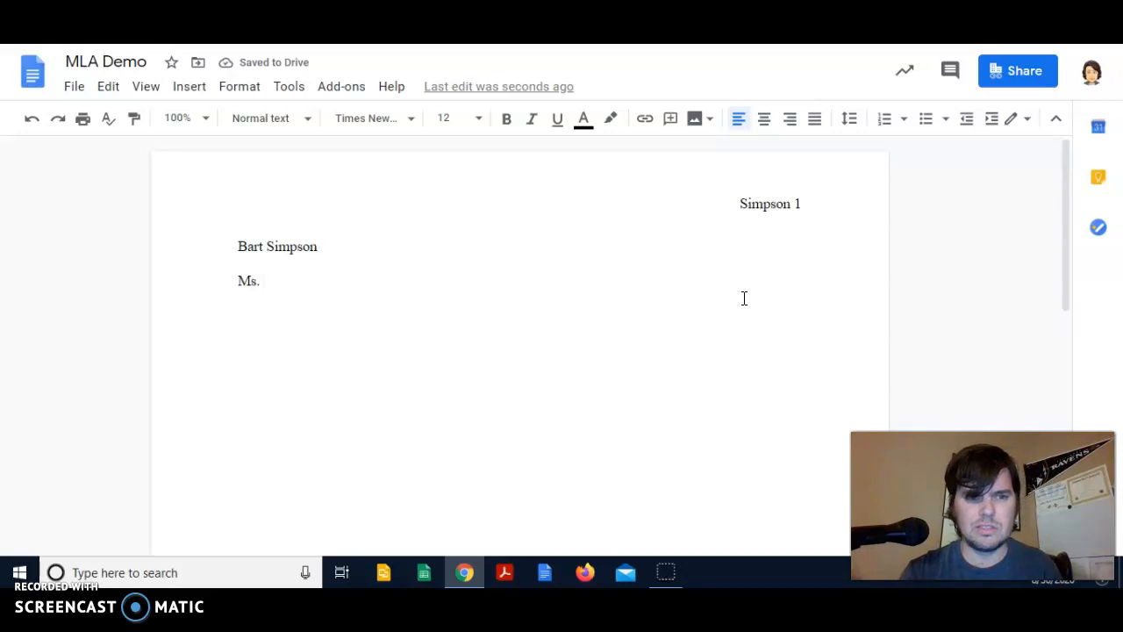
pyautogui.write(' C')
pyautogui.press('BackSpace')
pyautogui.write('Krabapple')
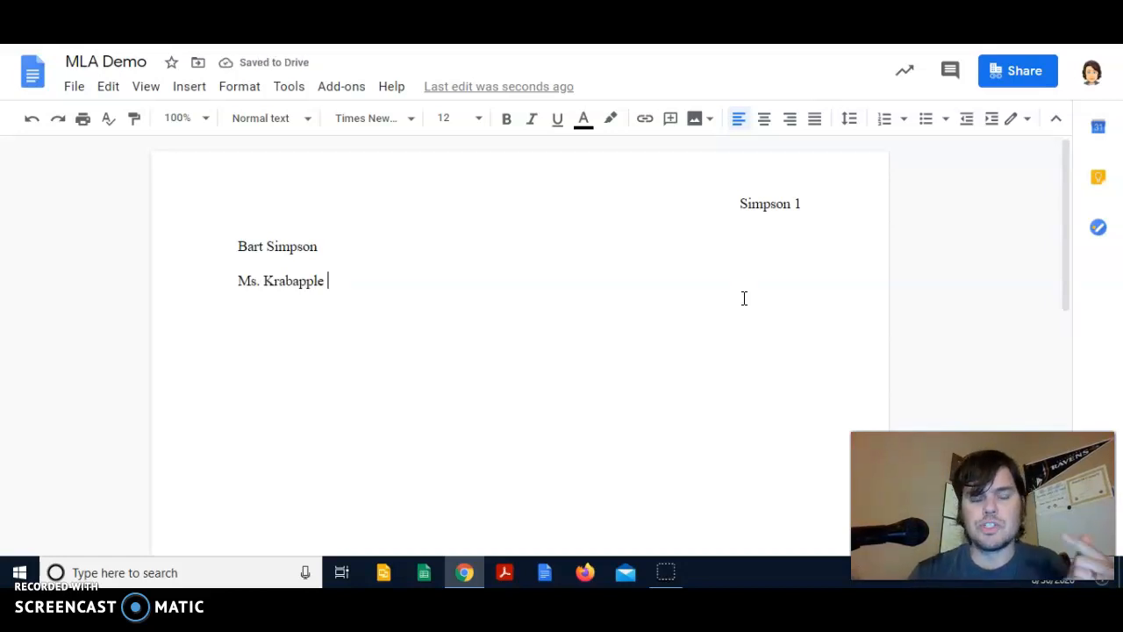
pyautogui.press('Return')
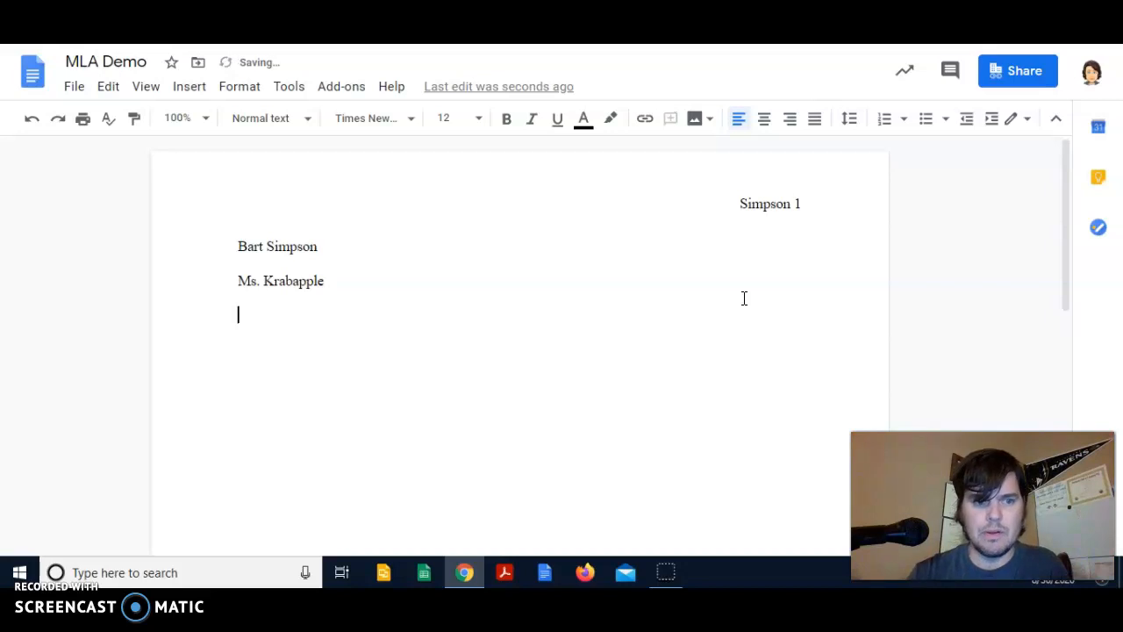
# Complete the heading below the teacher's name with the course line "English 10" and the date line "30 August 2020".
pyautogui.write('English 10')
pyautogui.press('Return')
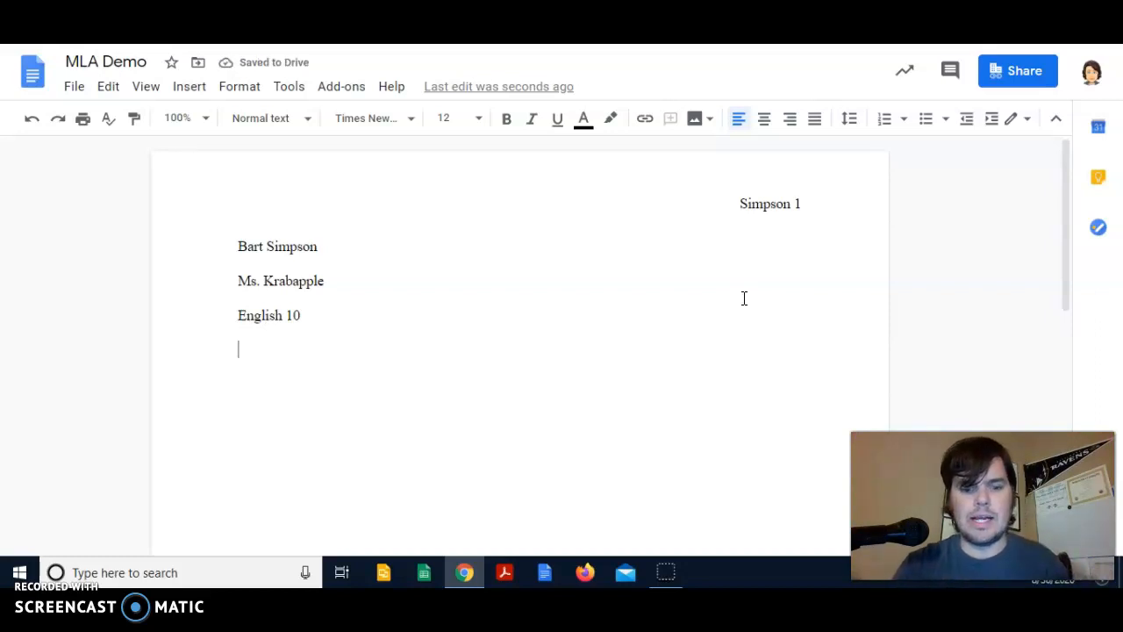
pyautogui.write('30 August')
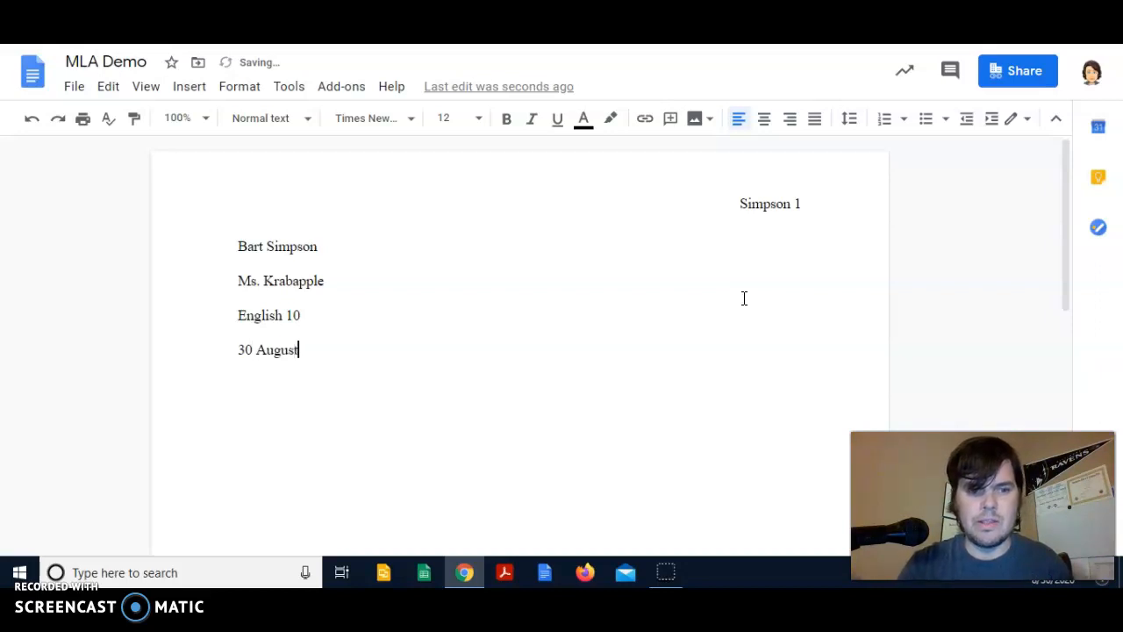
pyautogui.write(' 2020')
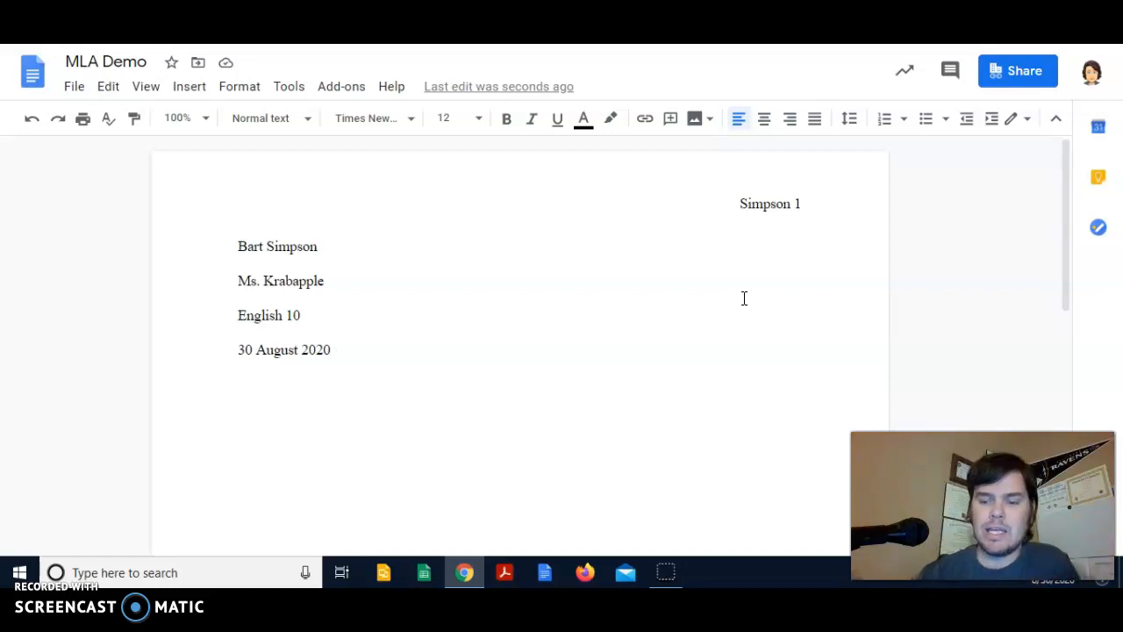
pyautogui.press('Return')
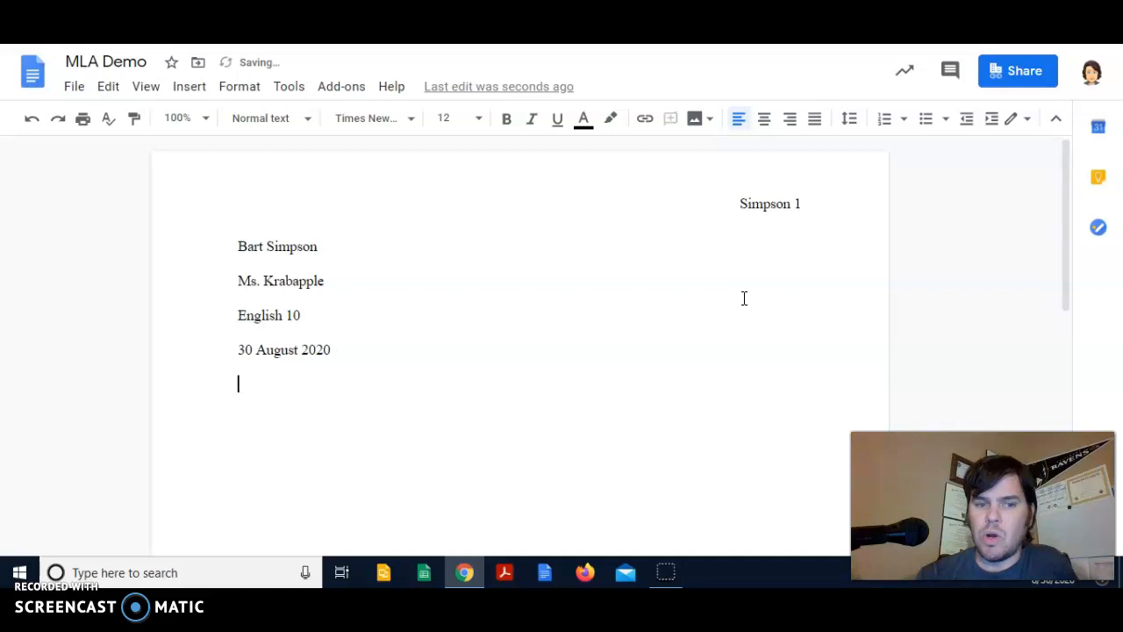
# Add a centered line reading "Title" directly below the date.
pyautogui.click(766, 121)
pyautogui.write('Titel')
pyautogui.press('BackSpace')
pyautogui.press('BackSpace')
pyautogui.write('le')
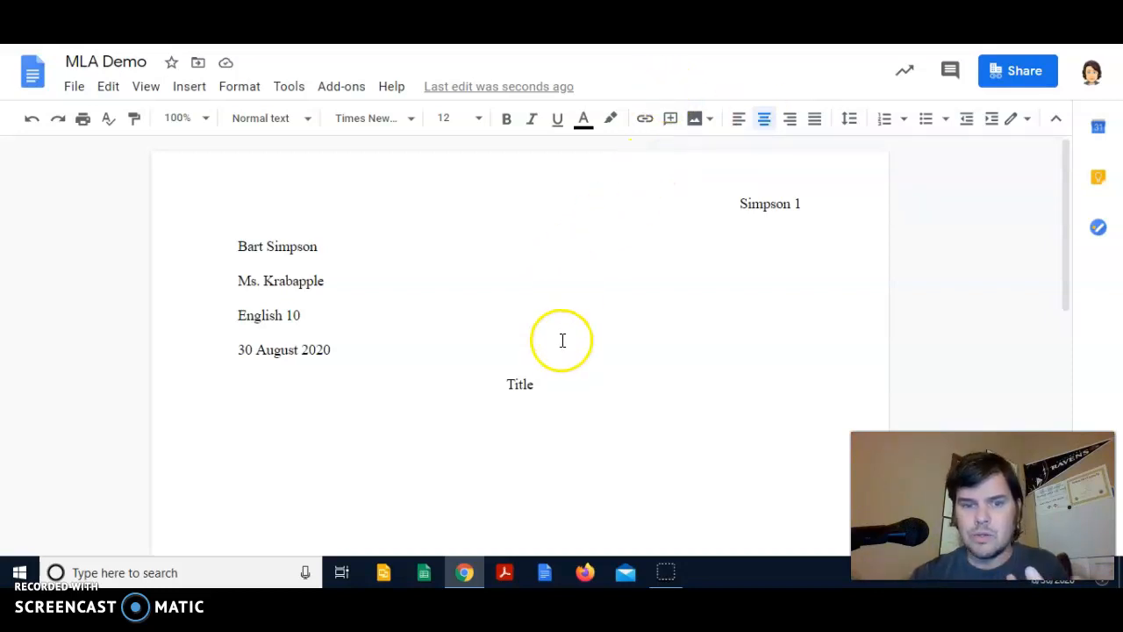
pyautogui.moveTo(534, 383); pyautogui.dragTo(496, 386)
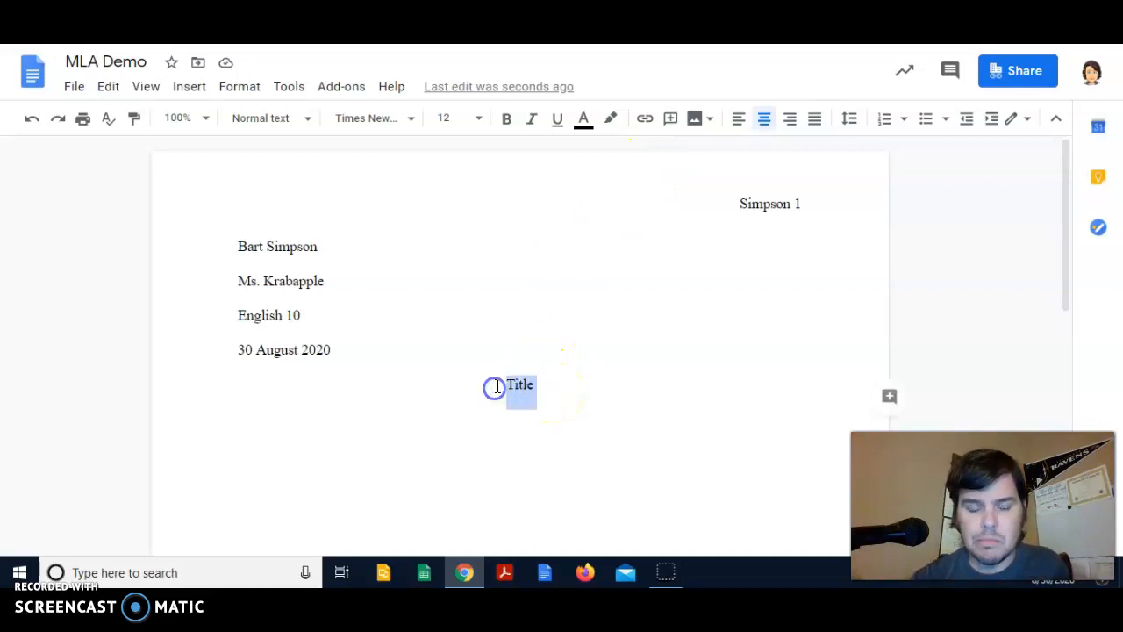
pyautogui.click(542, 382)
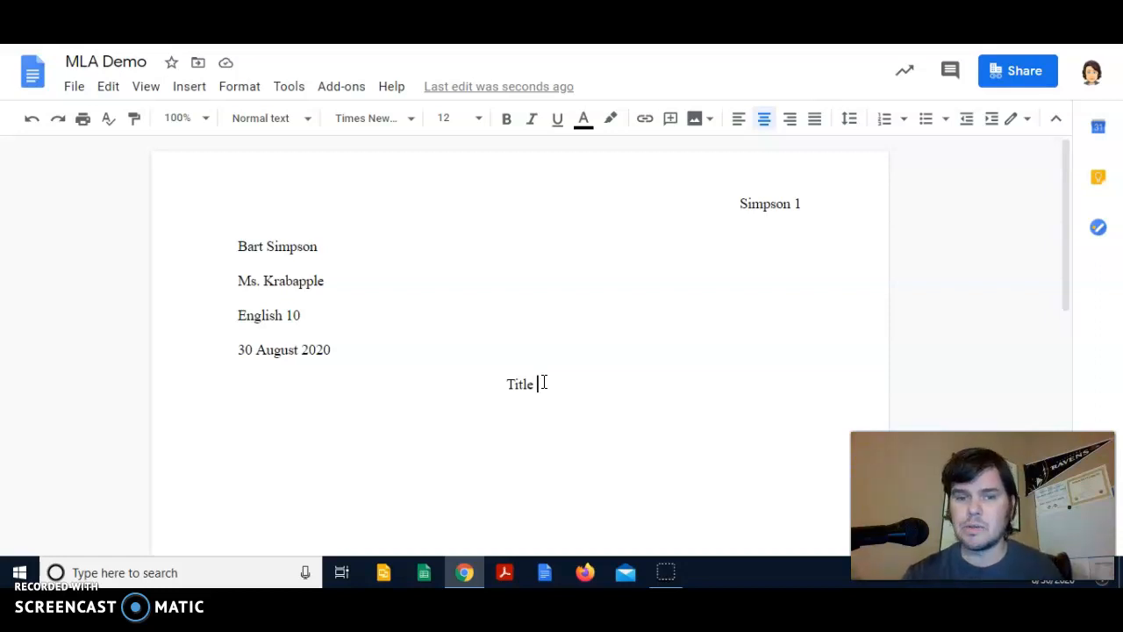
pyautogui.click(545, 383)
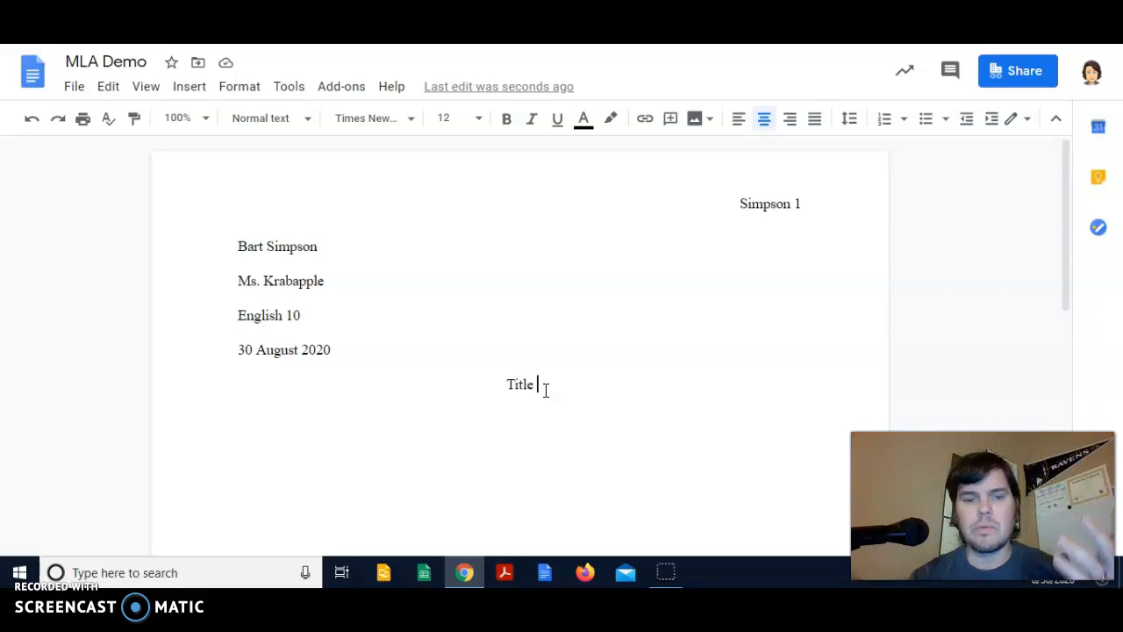
pyautogui.doubleClick(510, 382)
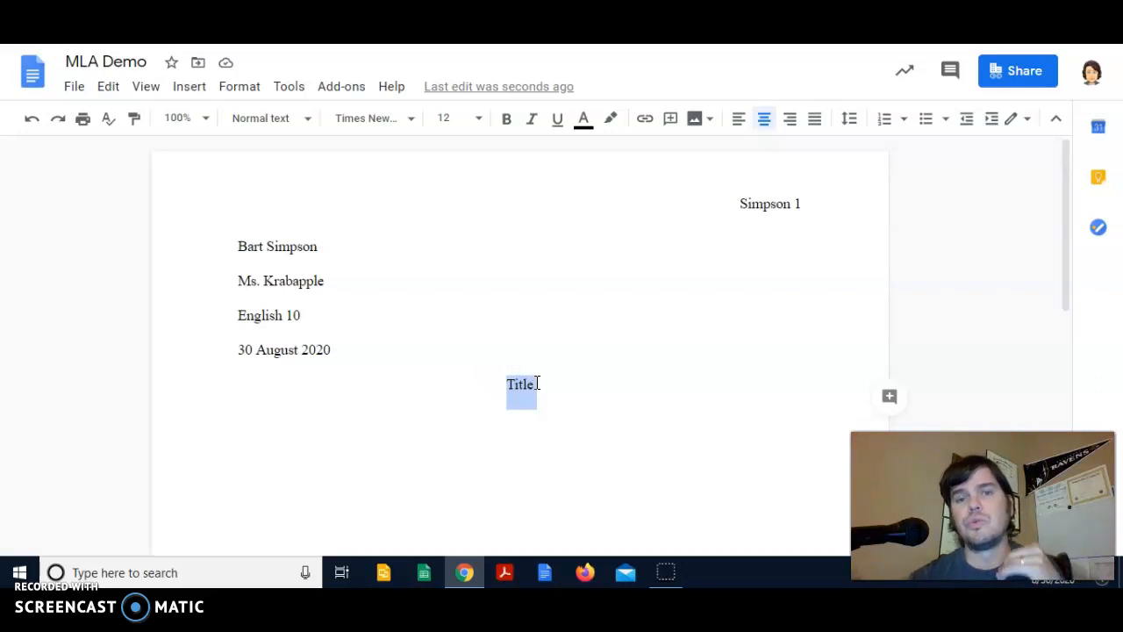
pyautogui.click(537, 383)
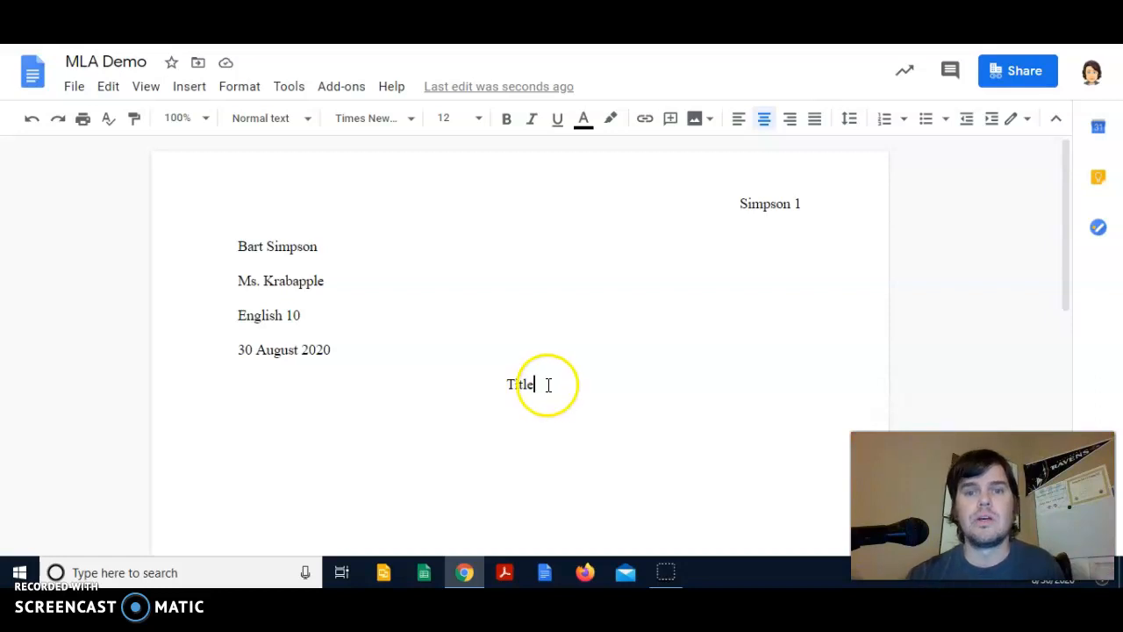
pyautogui.moveTo(547, 386); pyautogui.dragTo(495, 388)
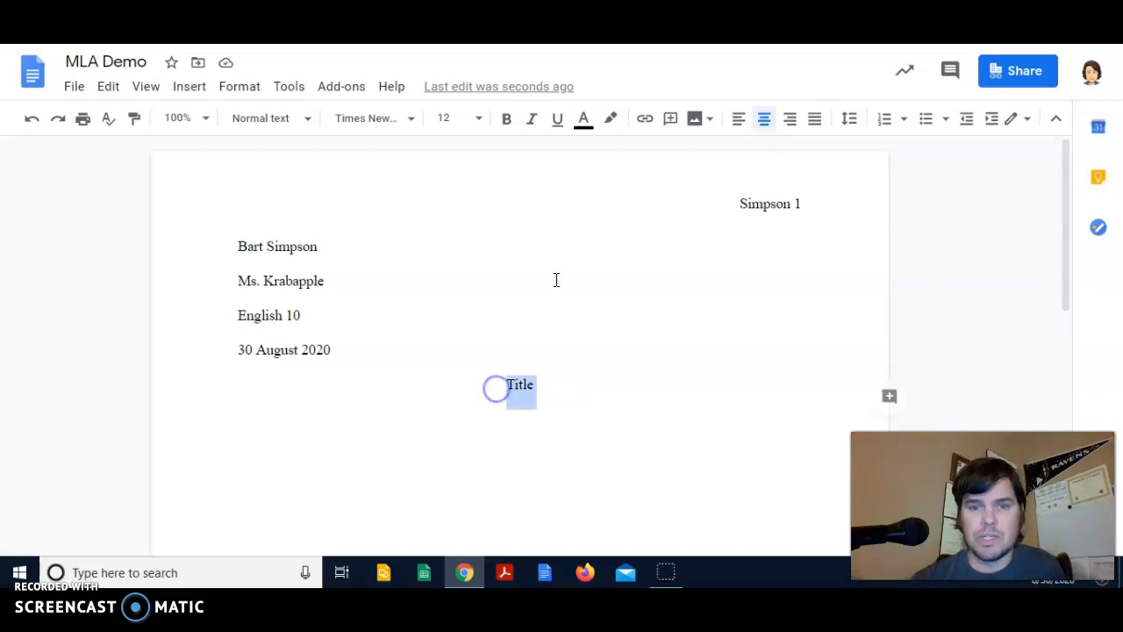
# Highlight the word "Title" in yellow and turn the highlight color off for text following it.
pyautogui.click(614, 121)
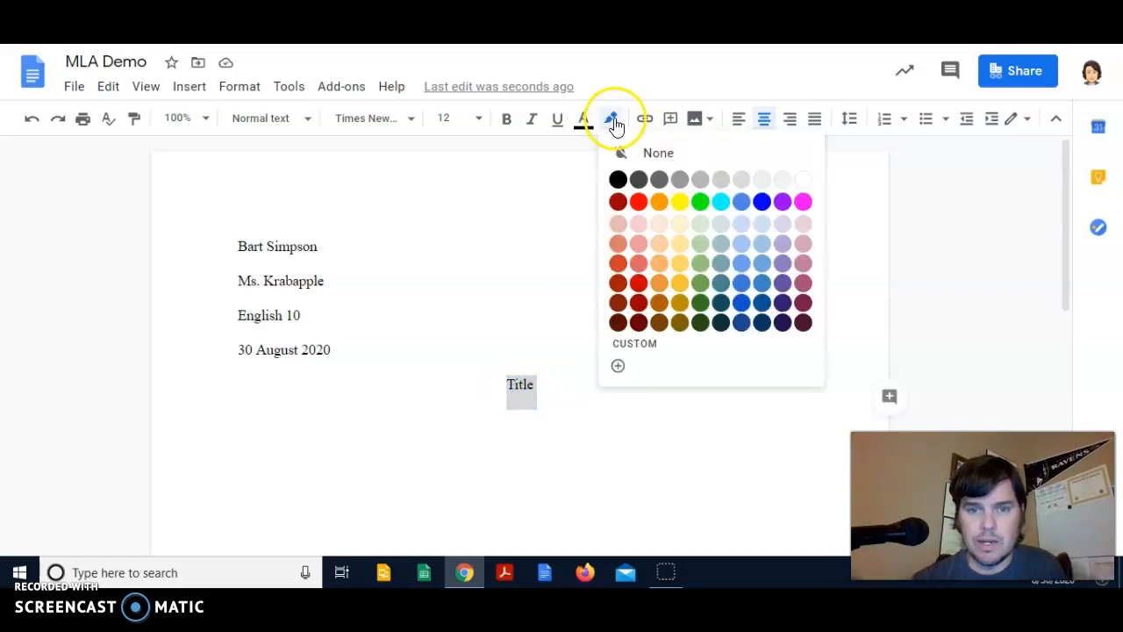
pyautogui.click(679, 201)
pyautogui.click(605, 331)
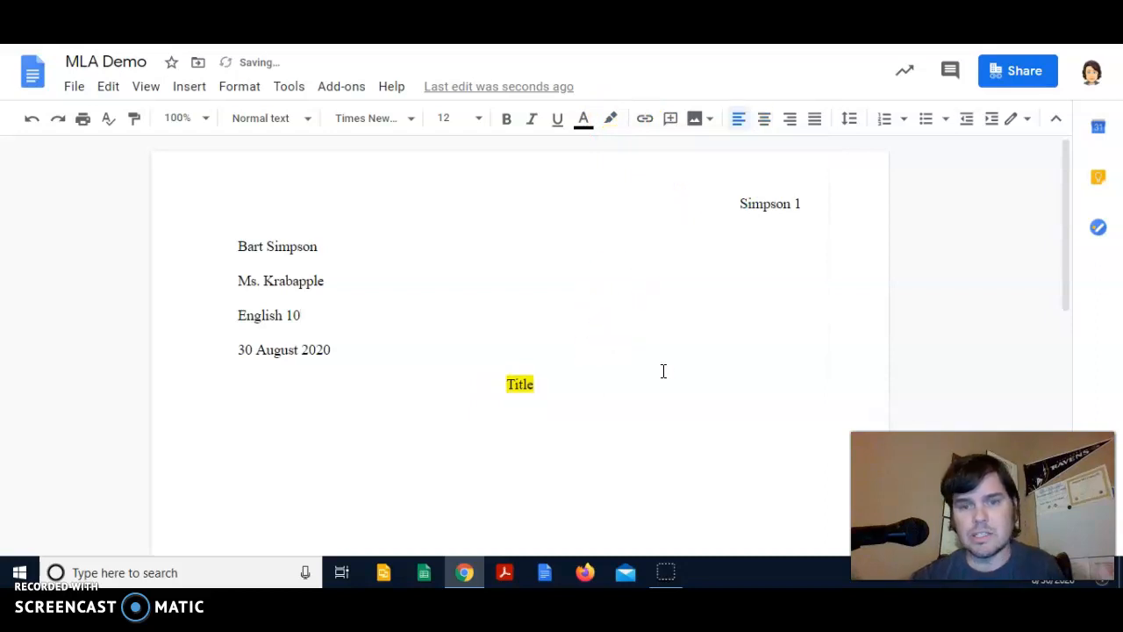
pyautogui.click(607, 378)
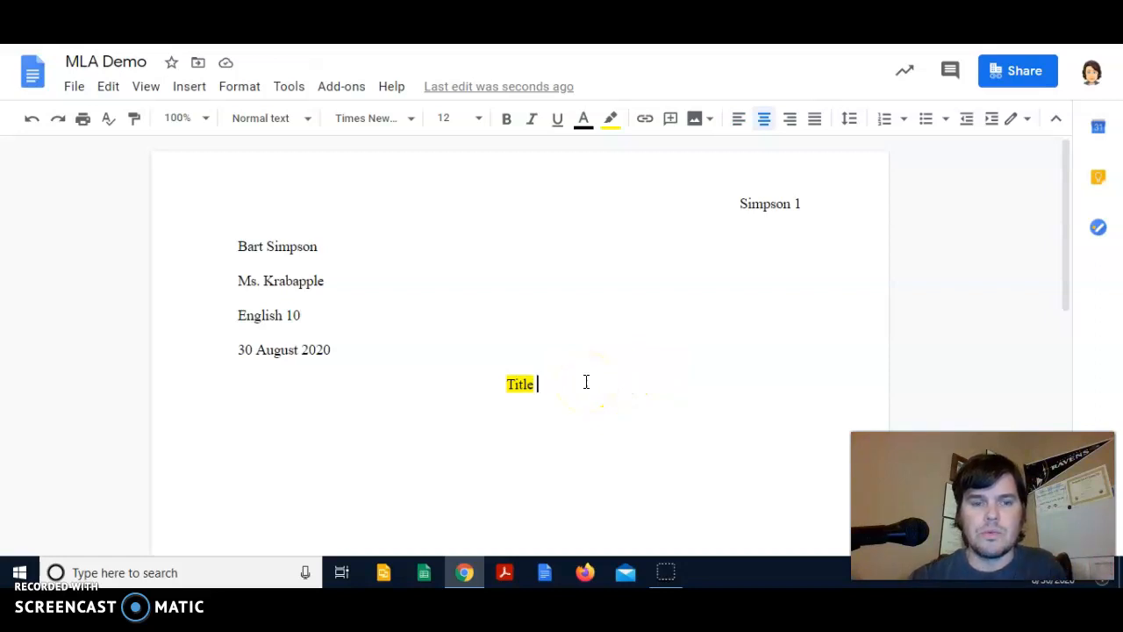
pyautogui.click(609, 120)
pyautogui.click(621, 154)
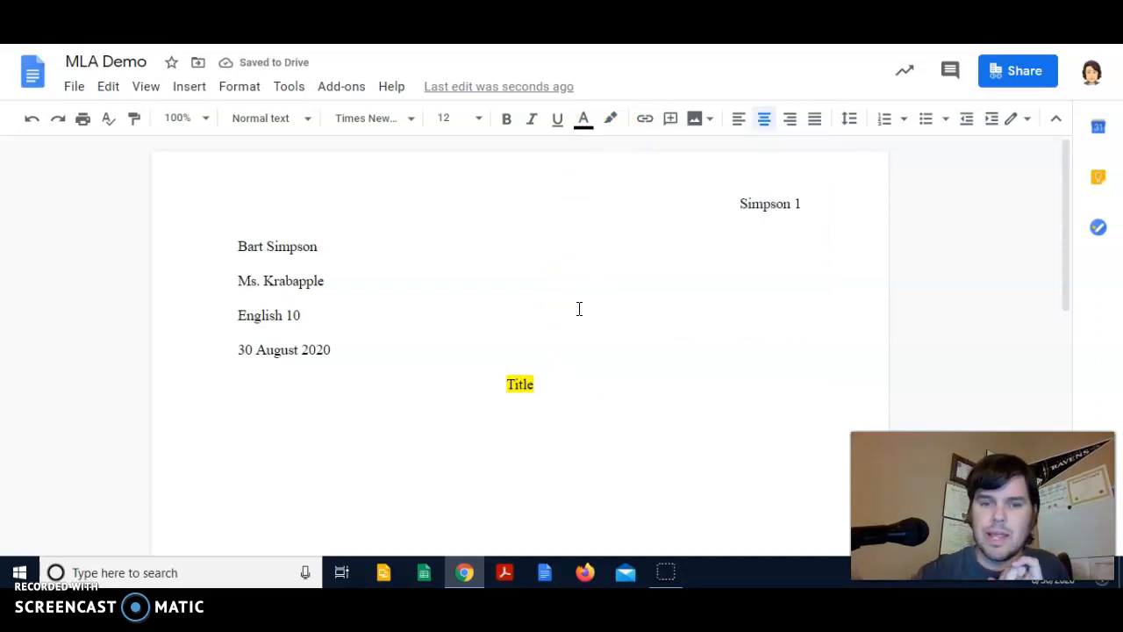
# Start a left-aligned body paragraph below the title reading "This is where my introductory paragraph goes.".
pyautogui.press('Return')
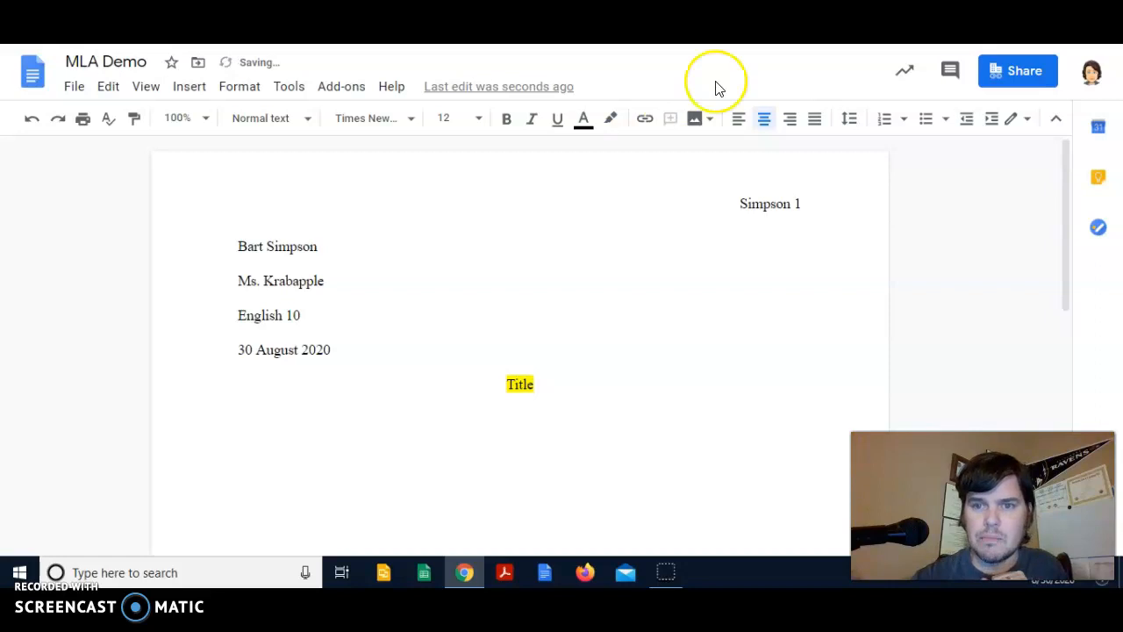
pyautogui.click(737, 122)
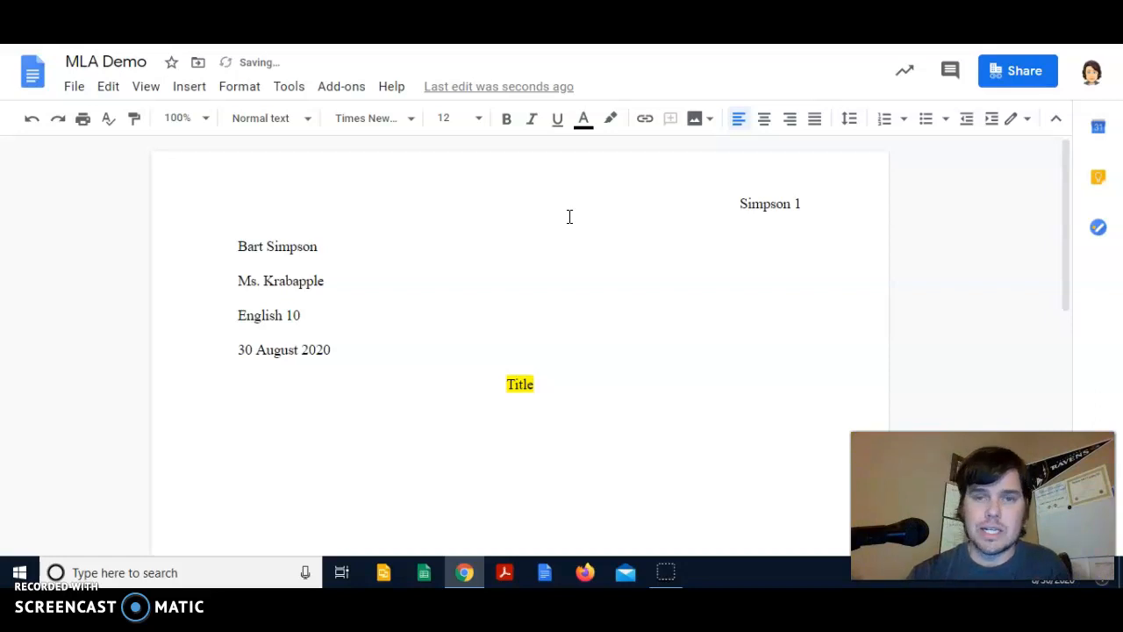
pyautogui.write('This is where')
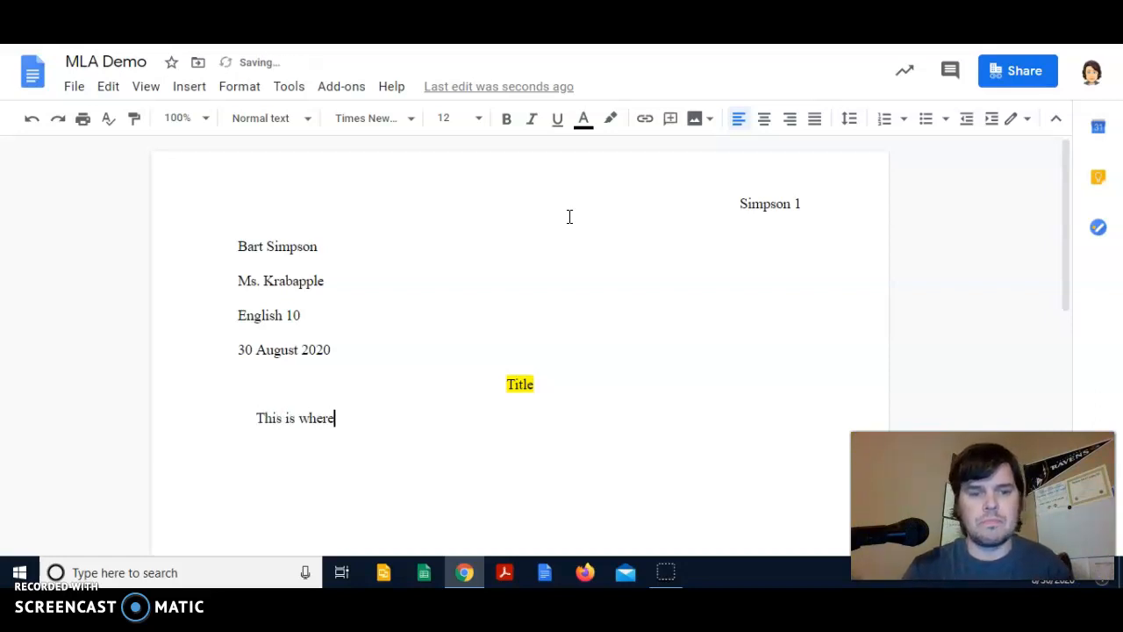
pyautogui.write(' my introductory')
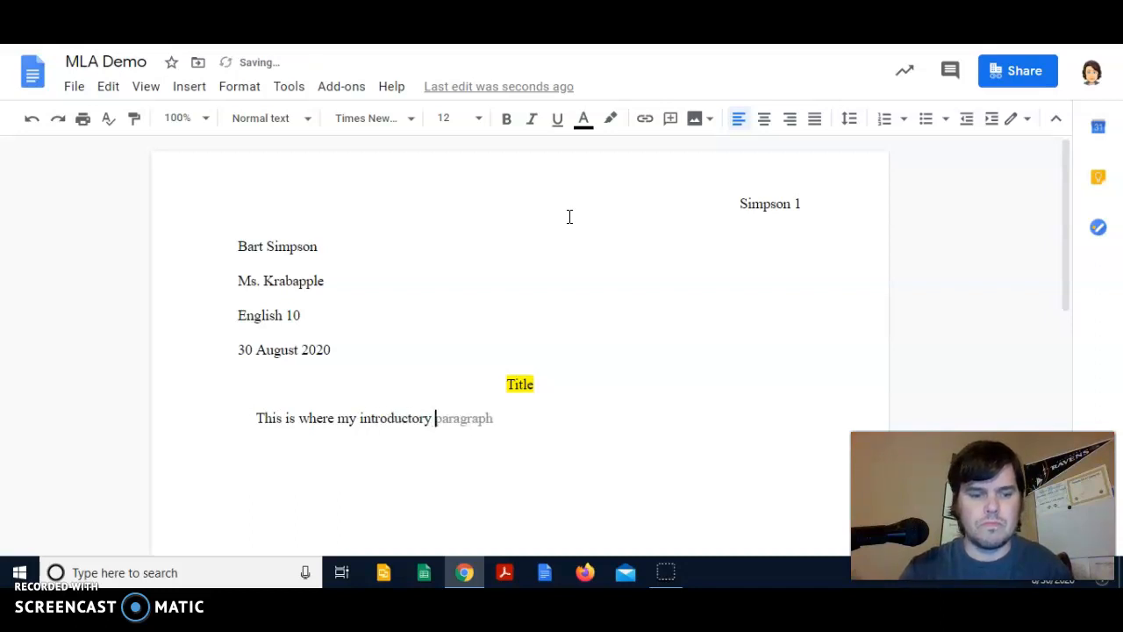
pyautogui.press('Tab')
pyautogui.write('goes.')
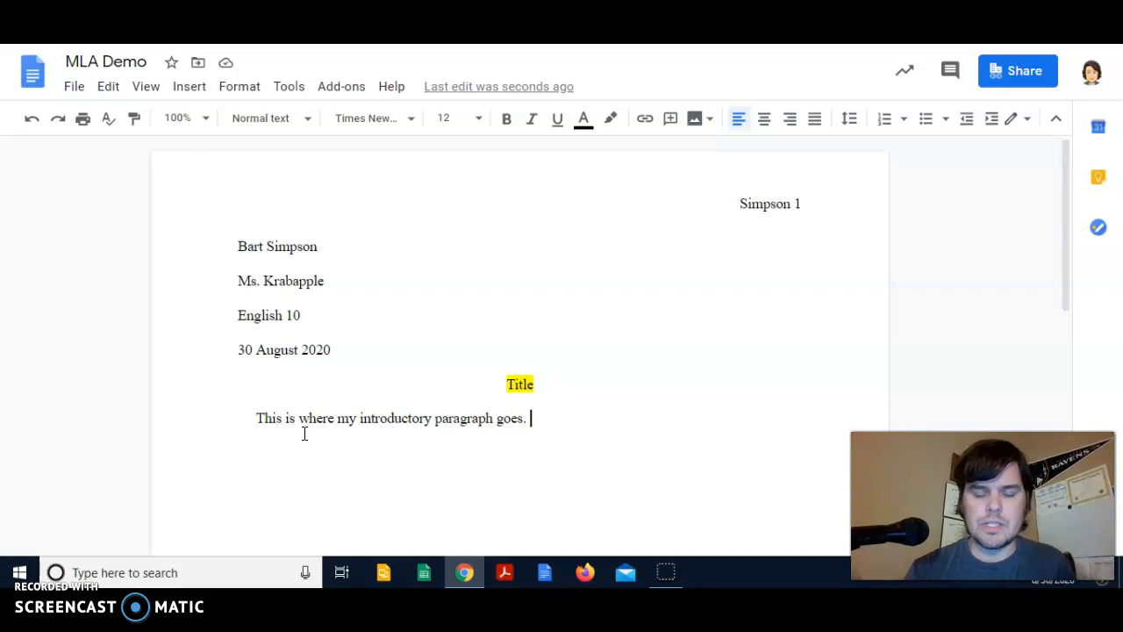
# Continue the introductory paragraph with the quotation “It was the best of times, it was the worst of times.”.
pyautogui.click(305, 434)
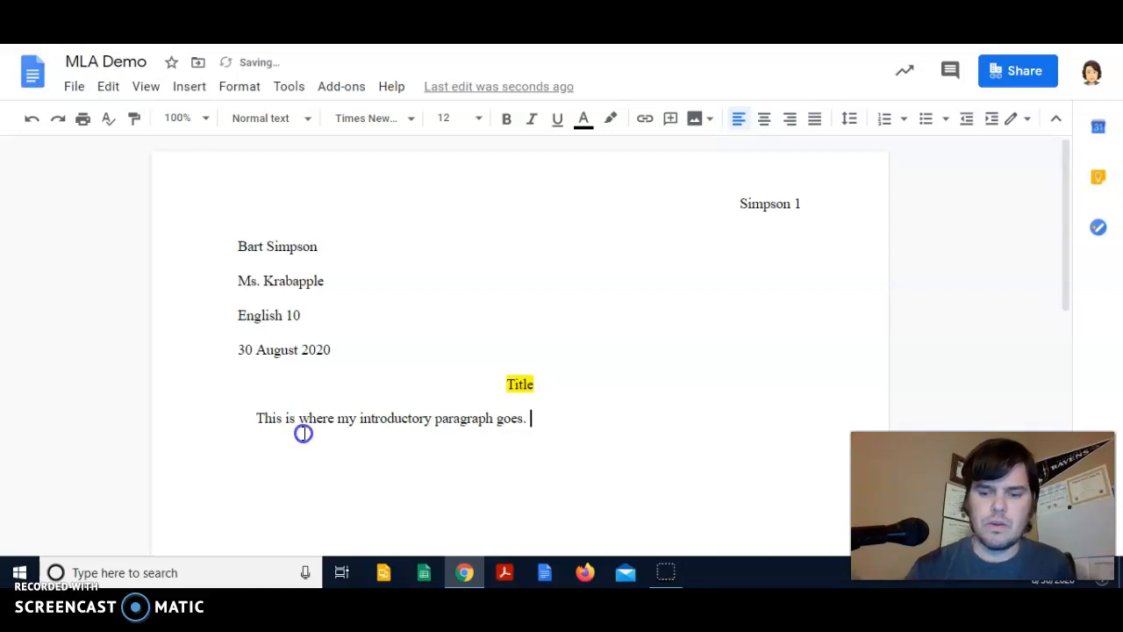
pyautogui.click(571, 428)
pyautogui.write('"A')
pyautogui.press('BackSpace')
pyautogui.write('It ')
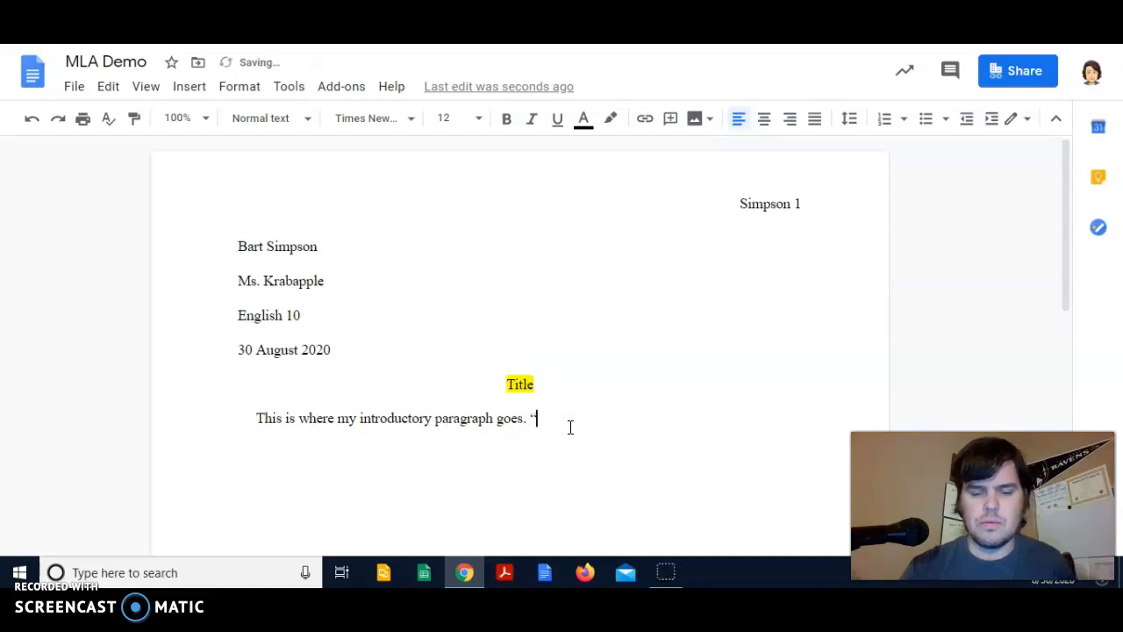
pyautogui.write('was')
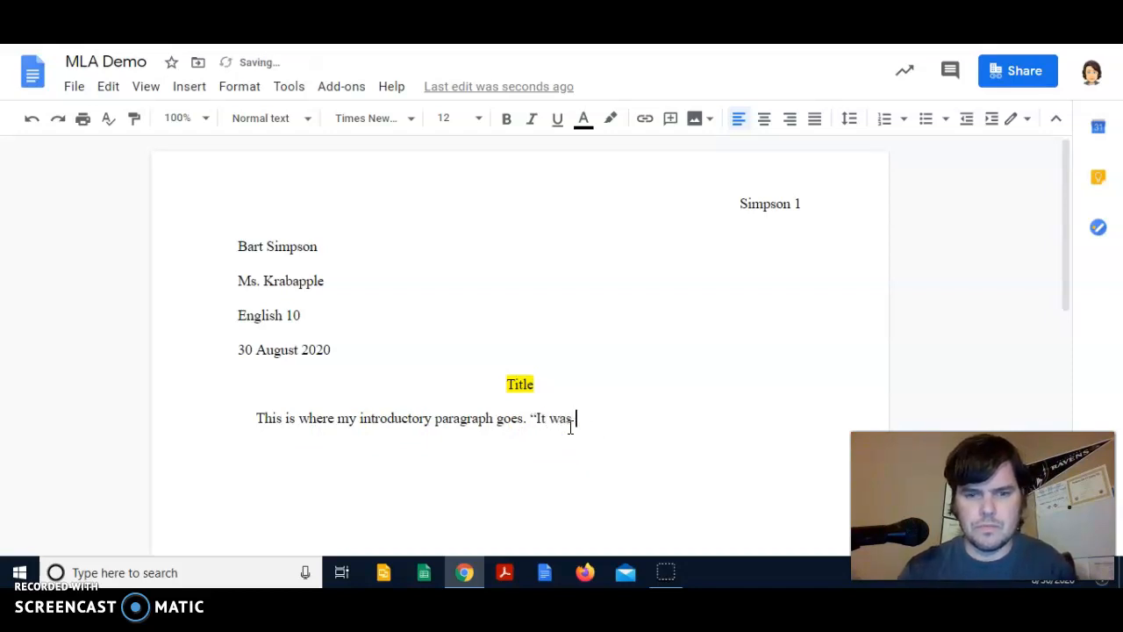
pyautogui.write(' the best of')
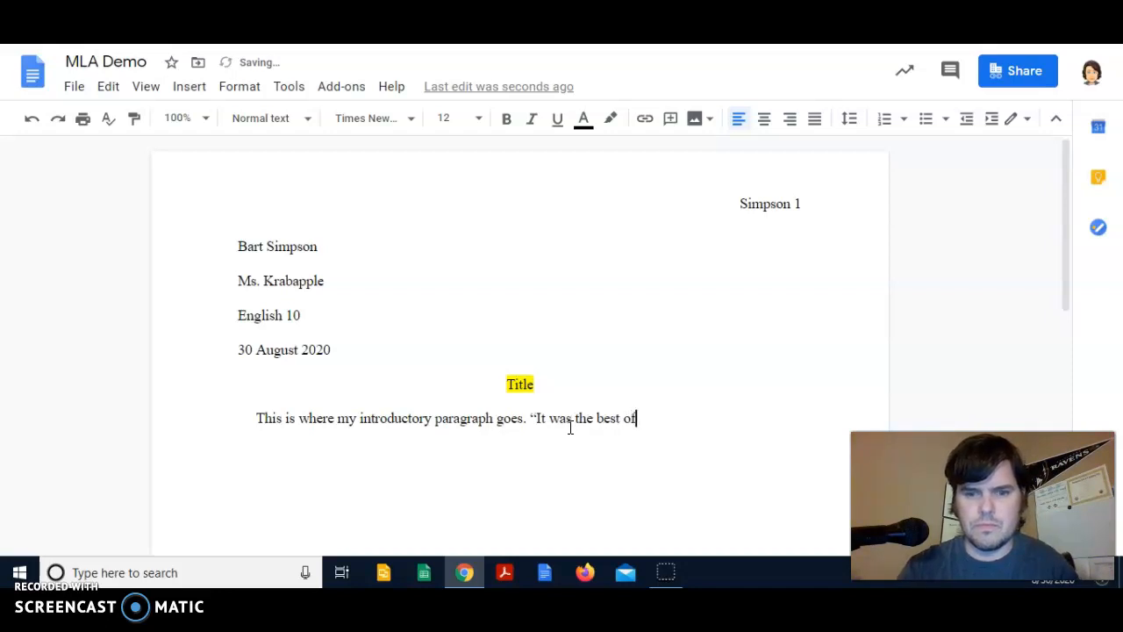
pyautogui.write(' times, it ')
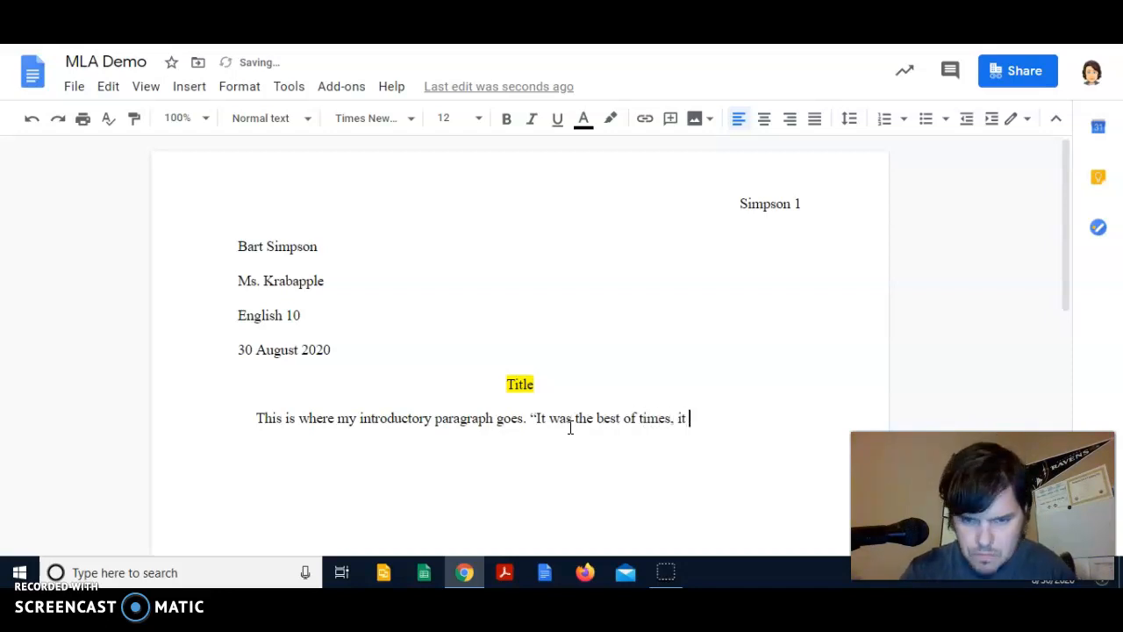
pyautogui.write('was the worst')
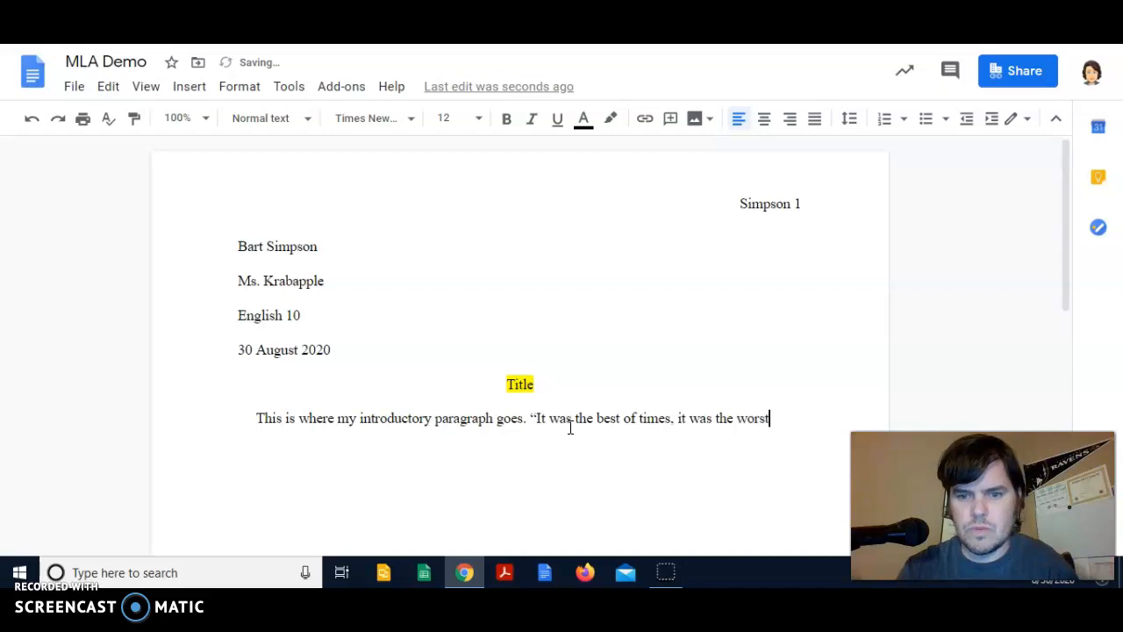
pyautogui.write(' of times')
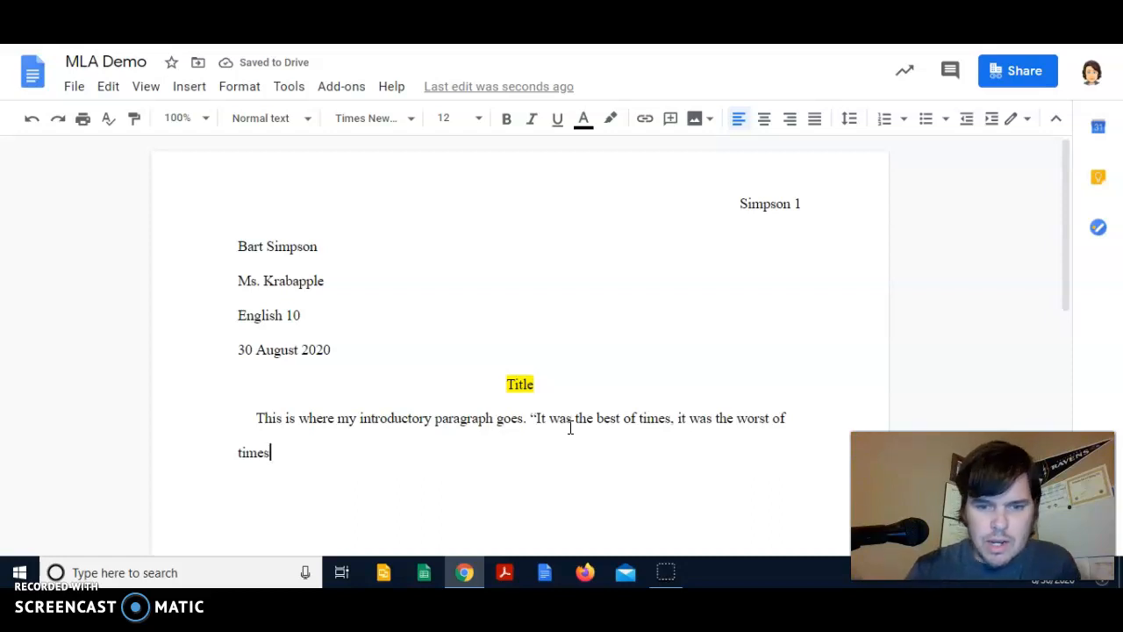
pyautogui.write('."')
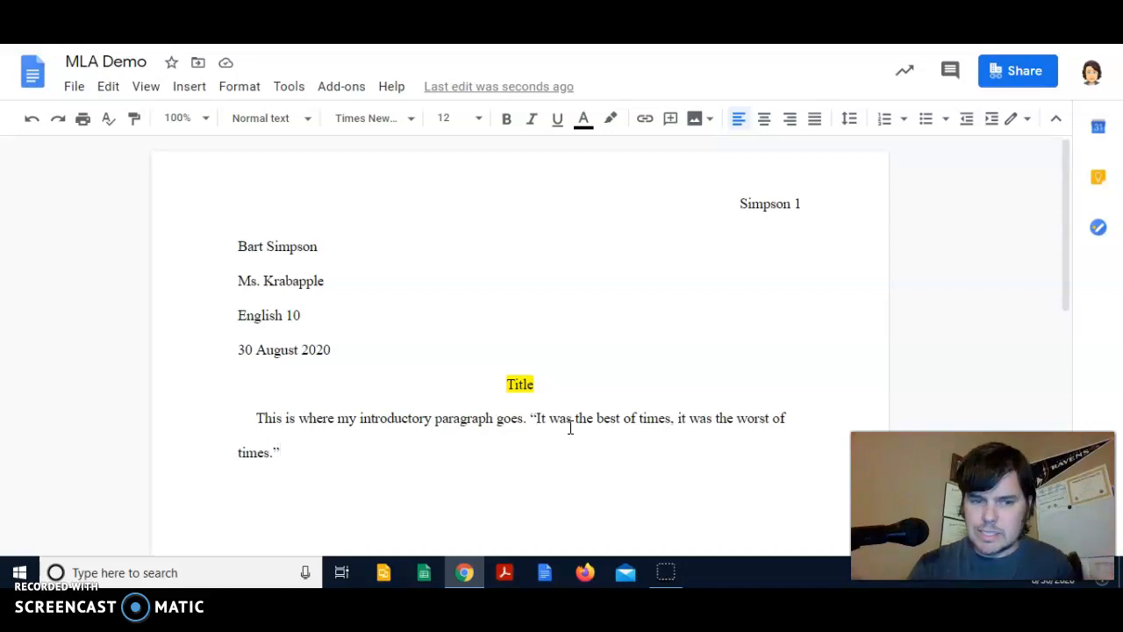
# Add the parenthetical citation "(Dickens 500)" after the quotation.
pyautogui.write('(')
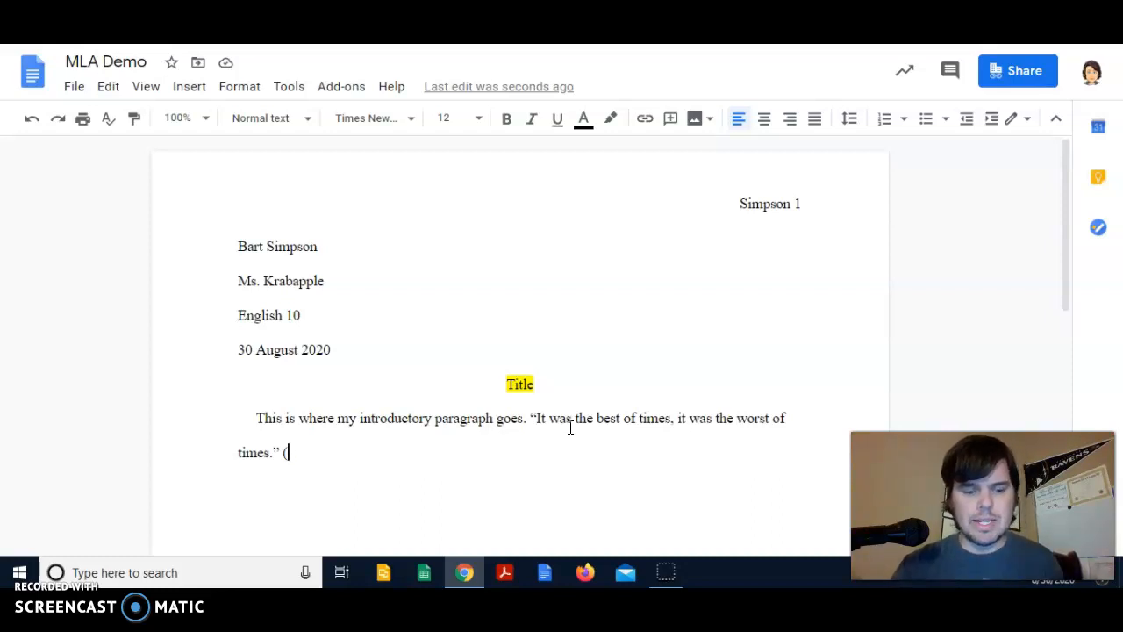
pyautogui.write('Dickens')
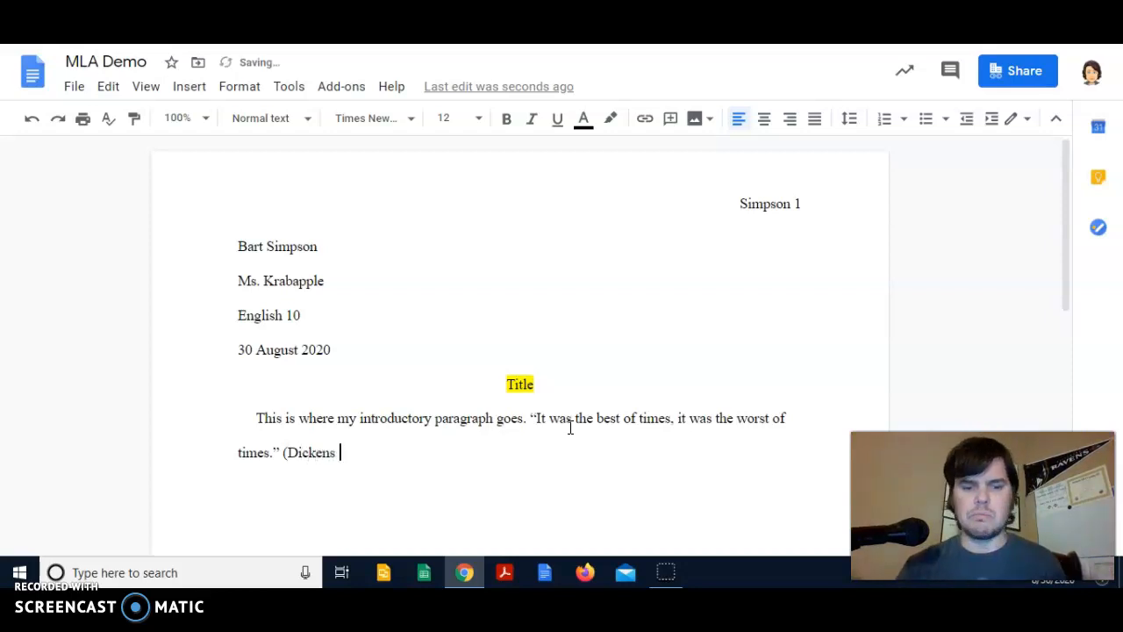
pyautogui.write(' 500)')
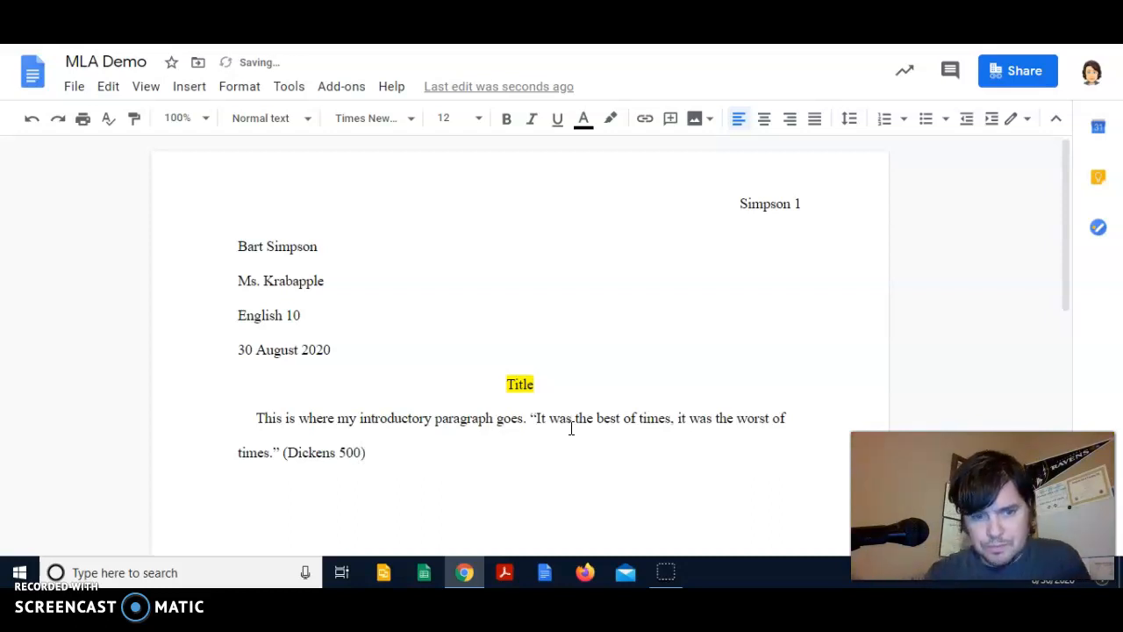
# Try a comma, "pg" and "page" between the author and page number in the citation, removing each one.
pyautogui.click(335, 457)
pyautogui.write(',')
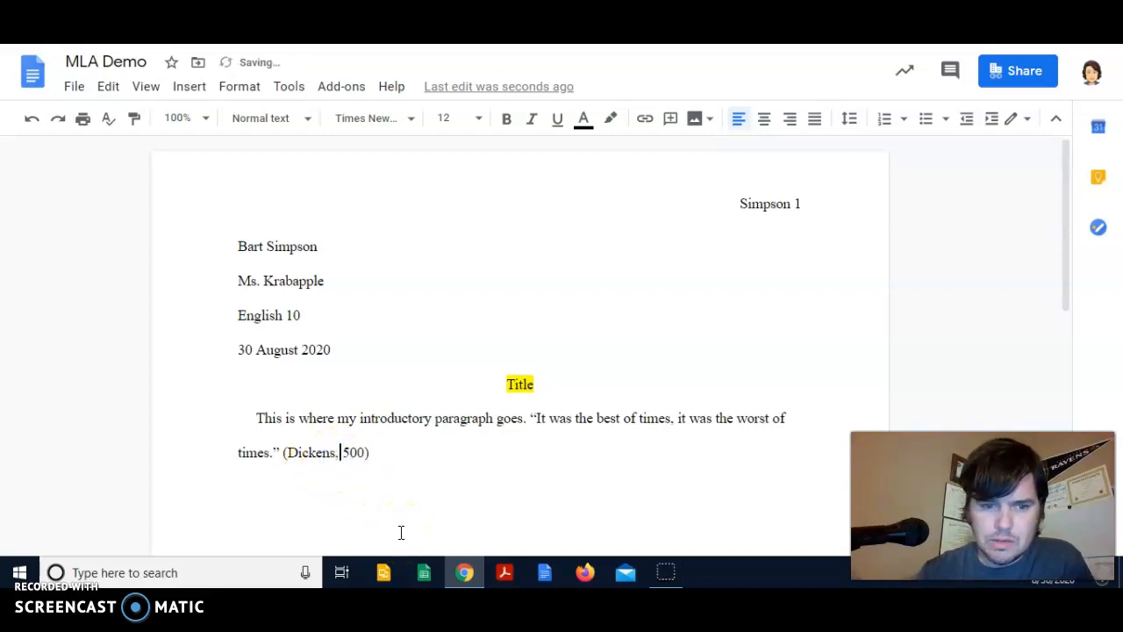
pyautogui.press('BackSpace')
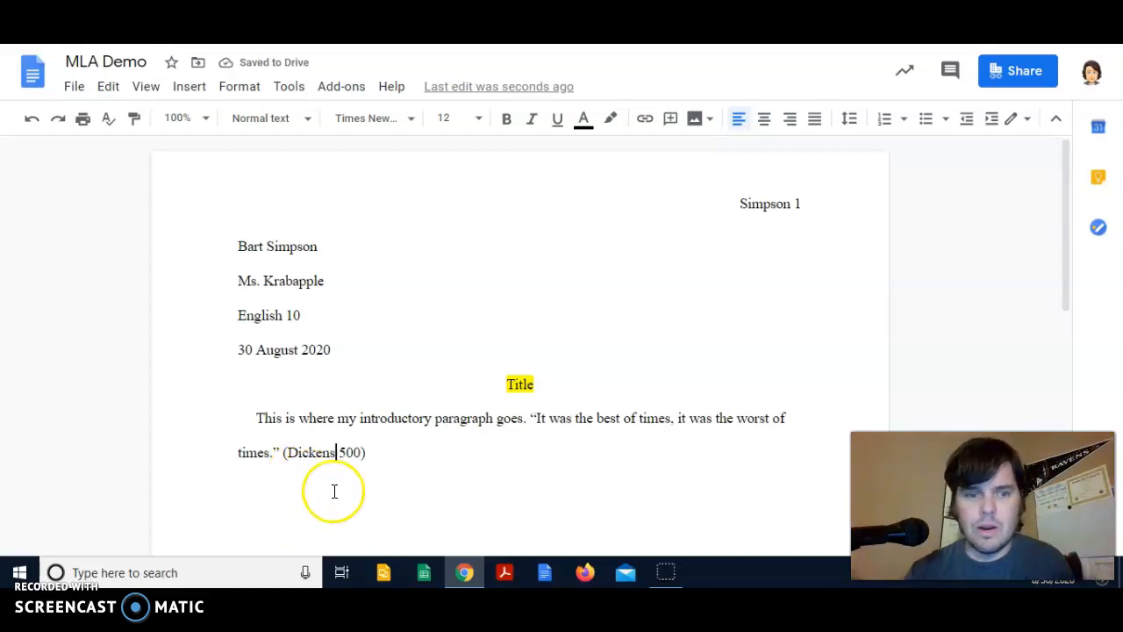
pyautogui.write('pg.')
pyautogui.press('BackSpace')
pyautogui.press('BackSpace')
pyautogui.press('BackSpace')
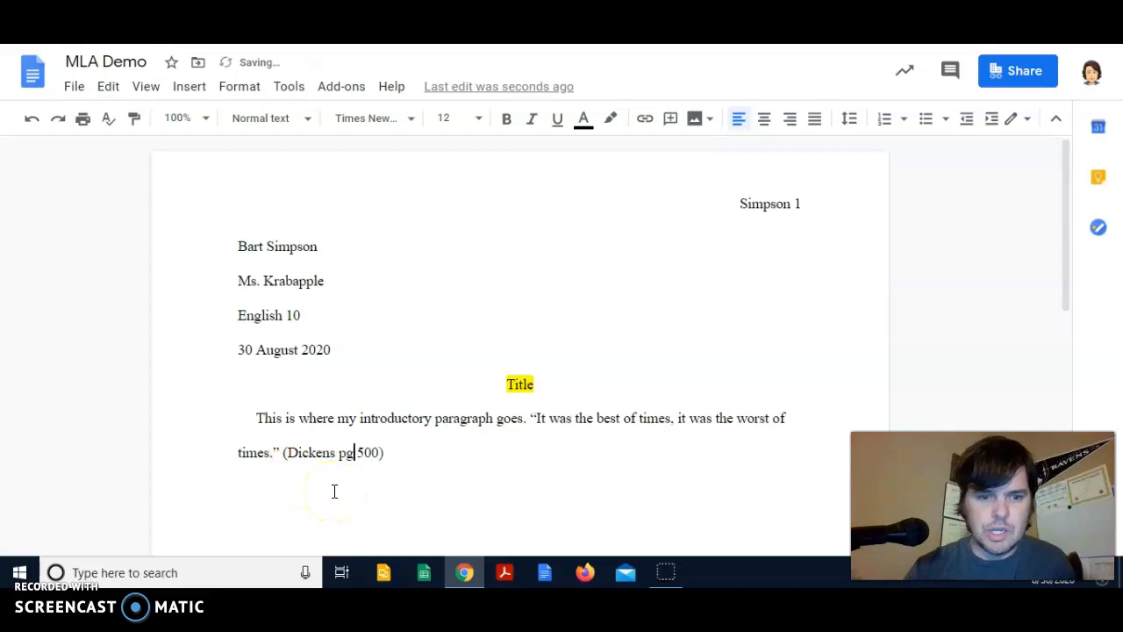
pyautogui.write('page')
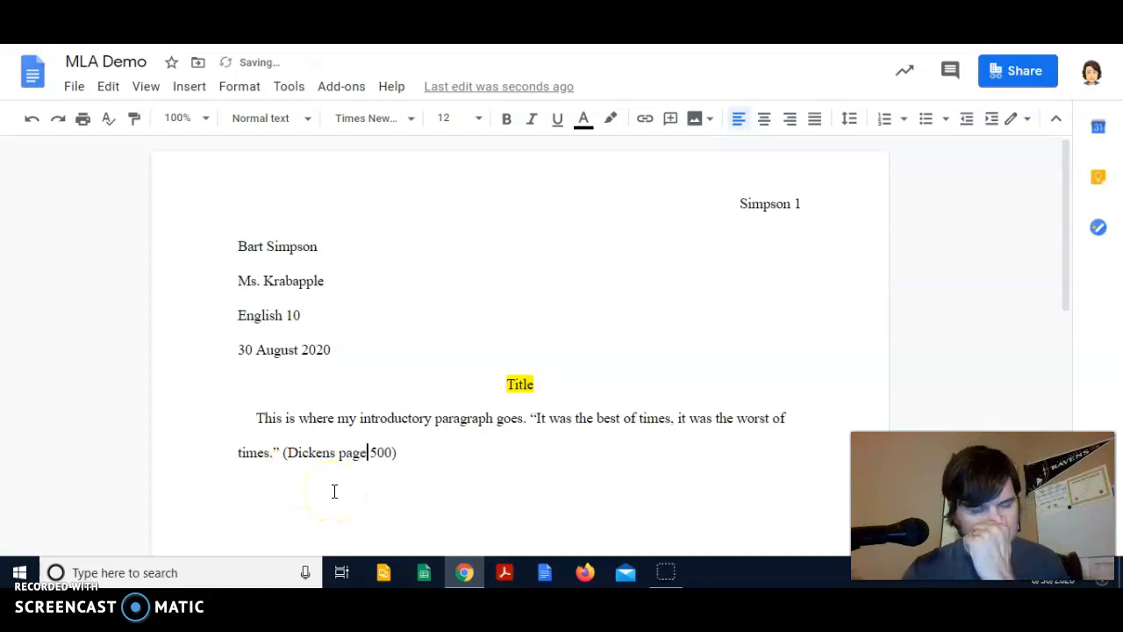
pyautogui.press('BackSpace')
pyautogui.press('BackSpace')
pyautogui.press('BackSpace')
pyautogui.press('BackSpace')
pyautogui.press('BackSpace')
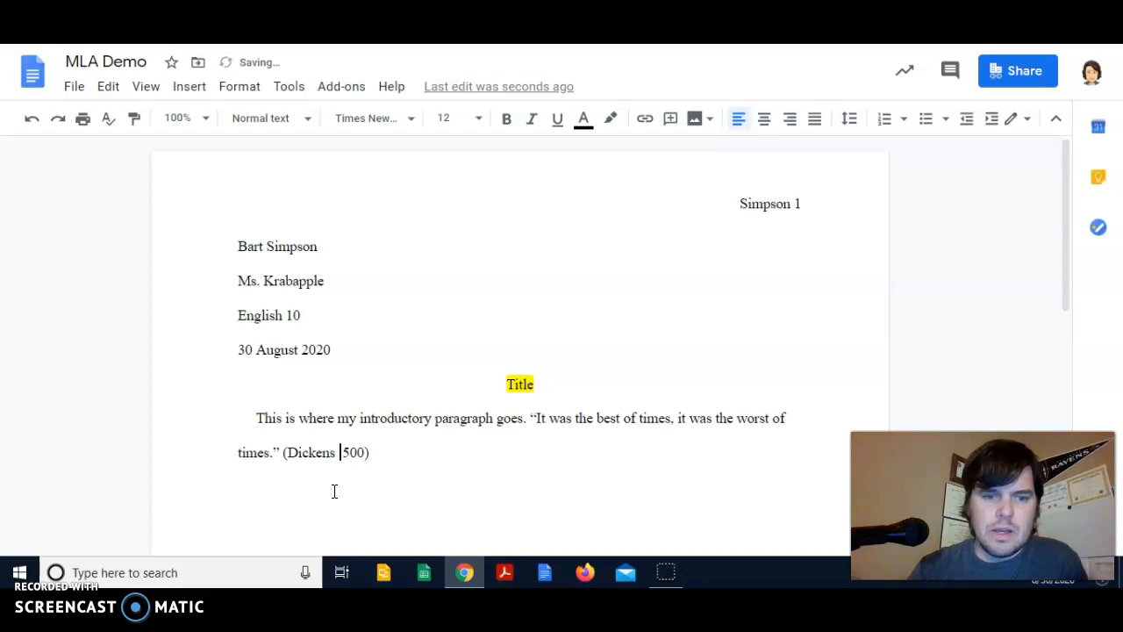
# Add the filler text "sddgsdgaer" after the citation, followed by six line breaks.
pyautogui.click(401, 446)
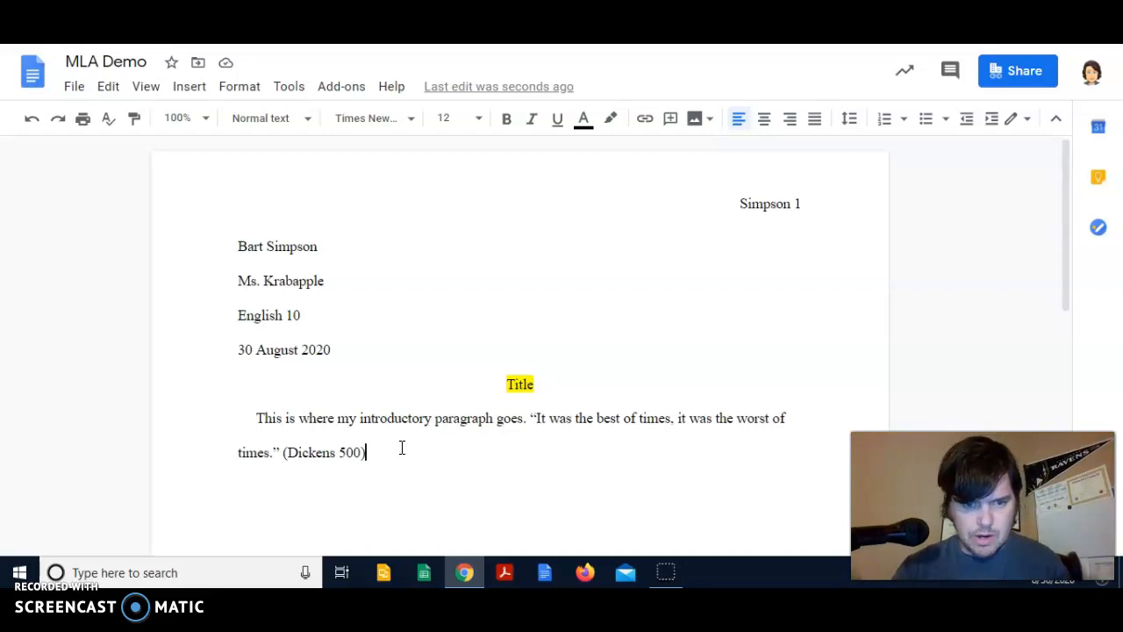
pyautogui.click(402, 447)
pyautogui.write('sddgsdgaer')
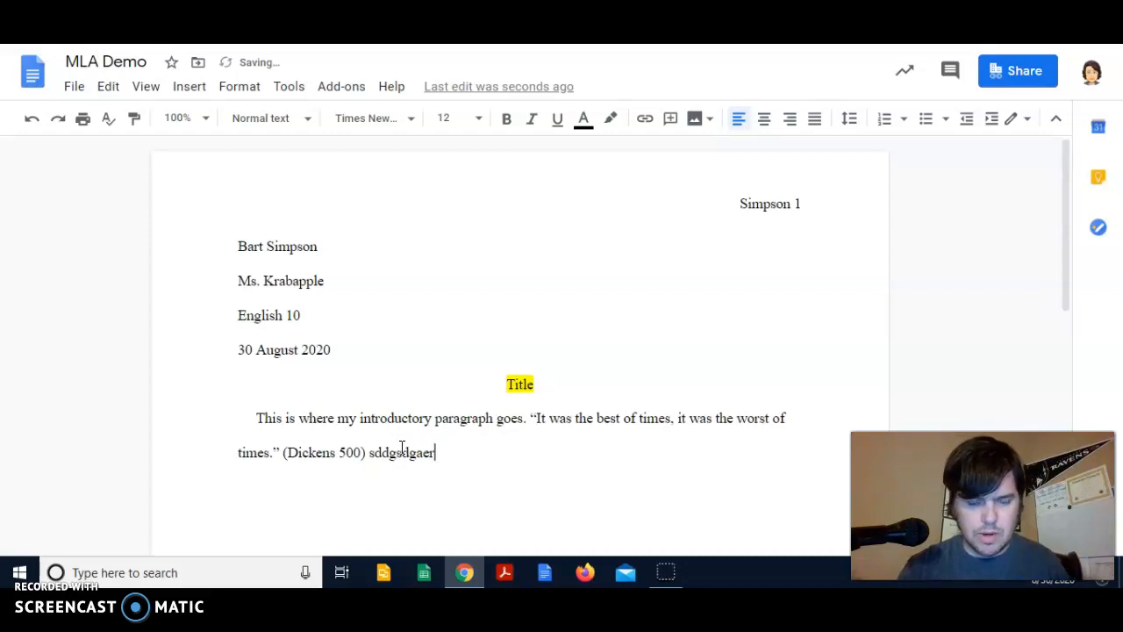
pyautogui.press('Return')
pyautogui.press('Return')
pyautogui.press('Return')
pyautogui.press('Return')
pyautogui.press('Return')
pyautogui.press('Return')
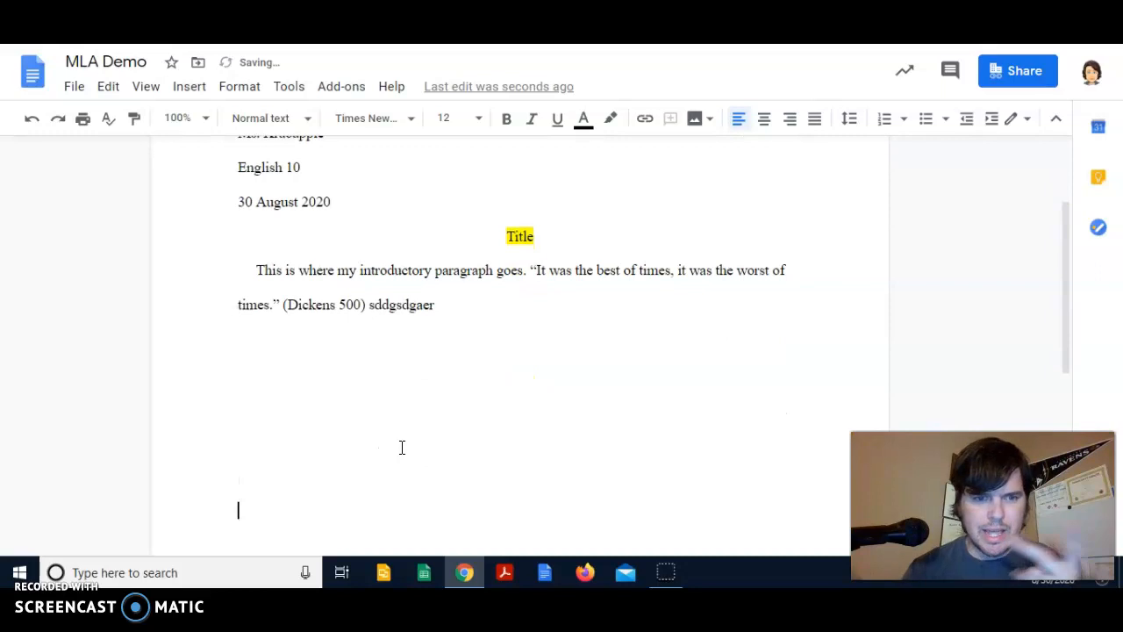
# Insert a page break after the blank lines to start a second page.
pyautogui.click(190, 87)
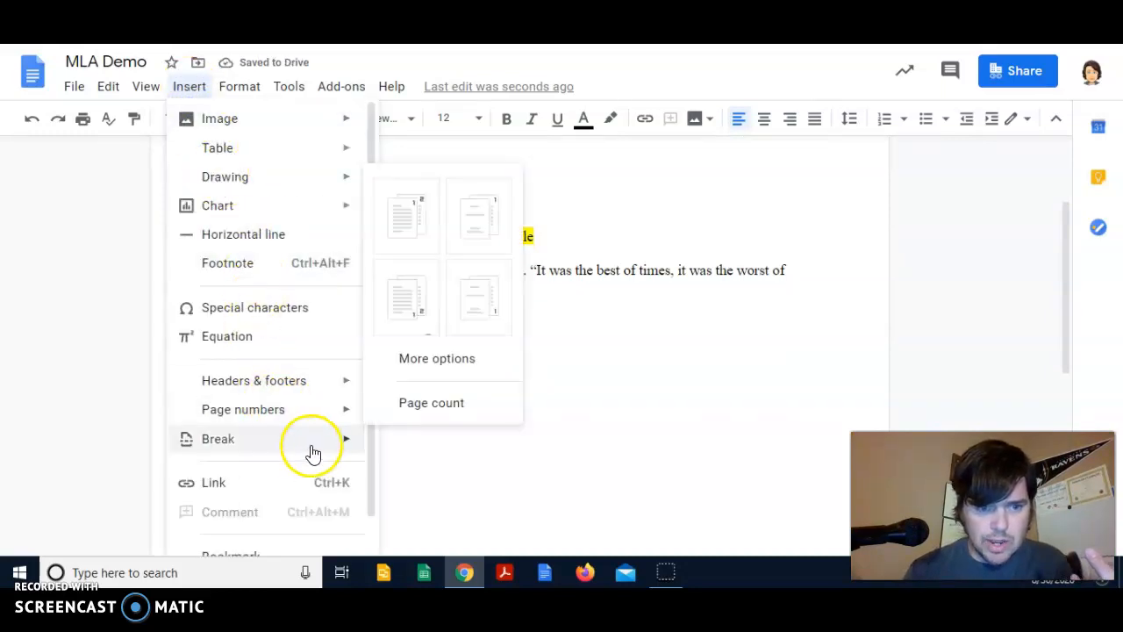
pyautogui.moveTo(309, 440)
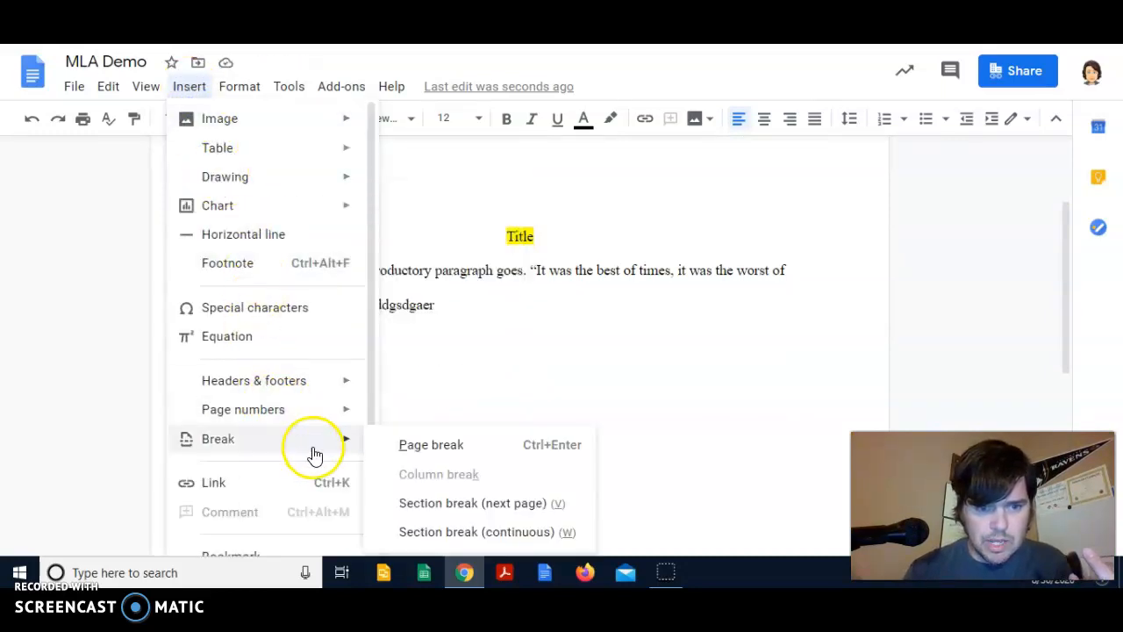
pyautogui.click(431, 447)
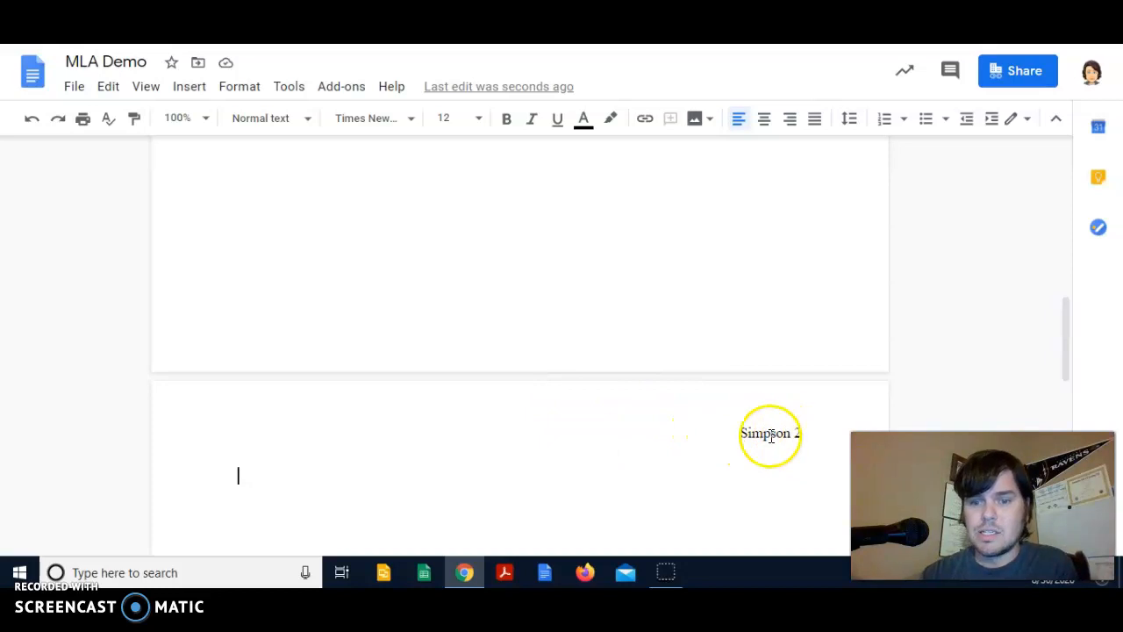
pyautogui.moveTo(1062, 341); pyautogui.dragTo(1055, 150)
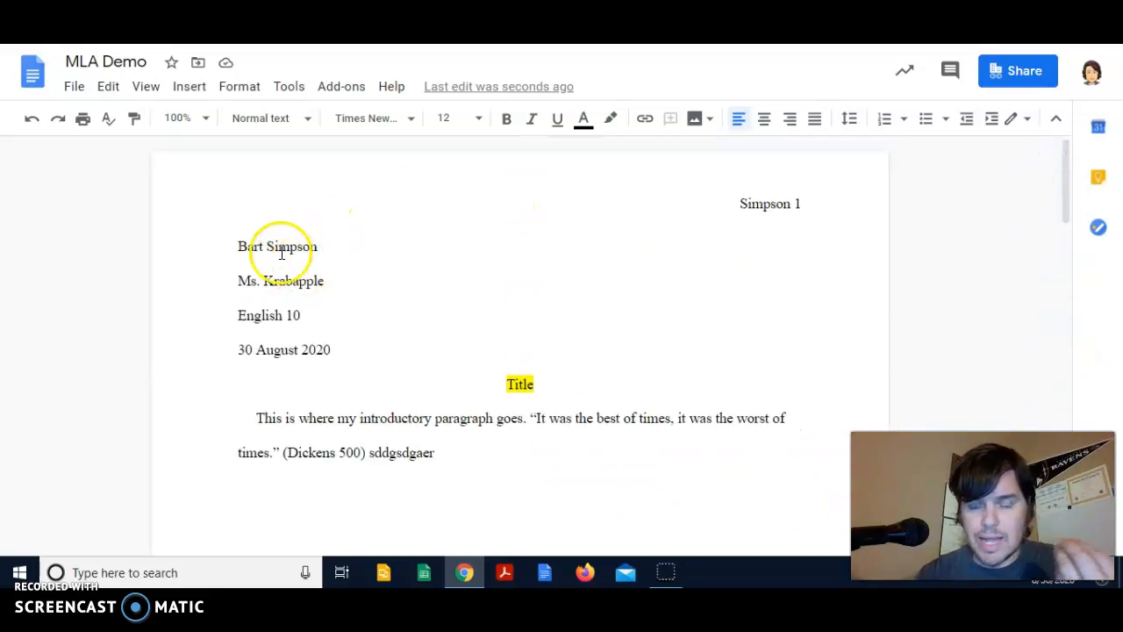
pyautogui.moveTo(1063, 175); pyautogui.dragTo(1052, 133)
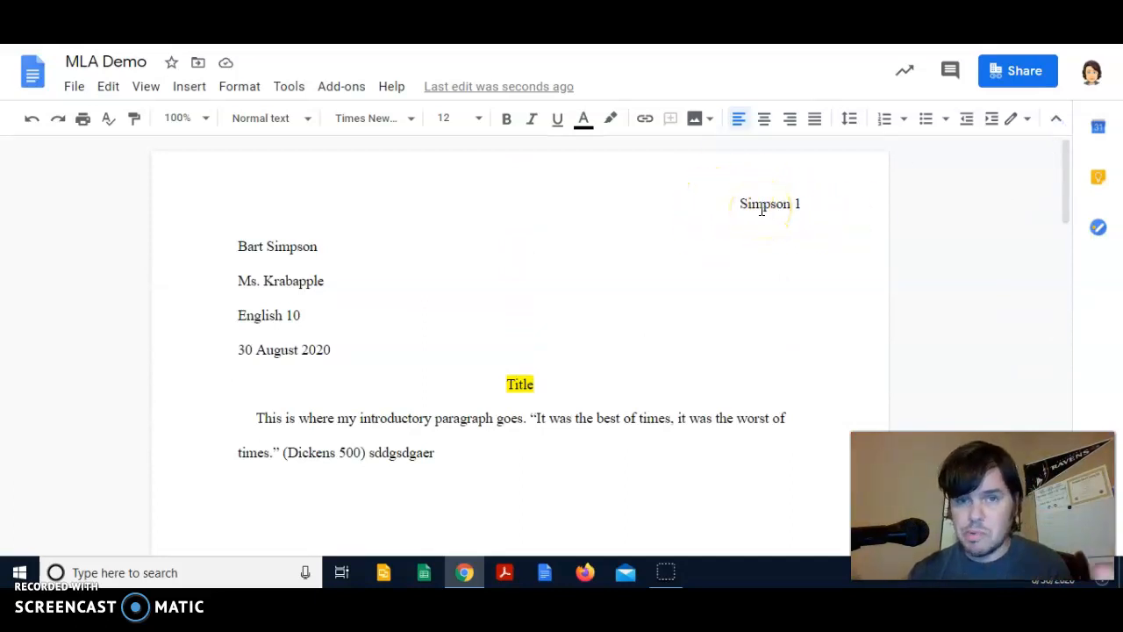
pyautogui.click(1064, 181)
pyautogui.moveTo(1064, 181); pyautogui.dragTo(1026, 368)
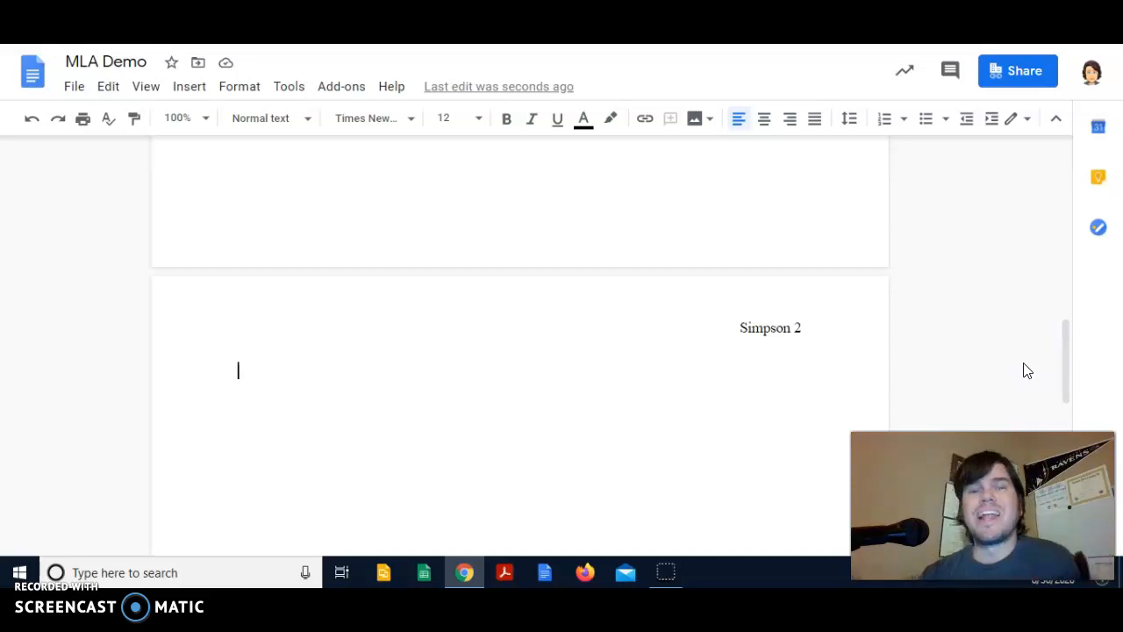
pyautogui.click(1025, 366)
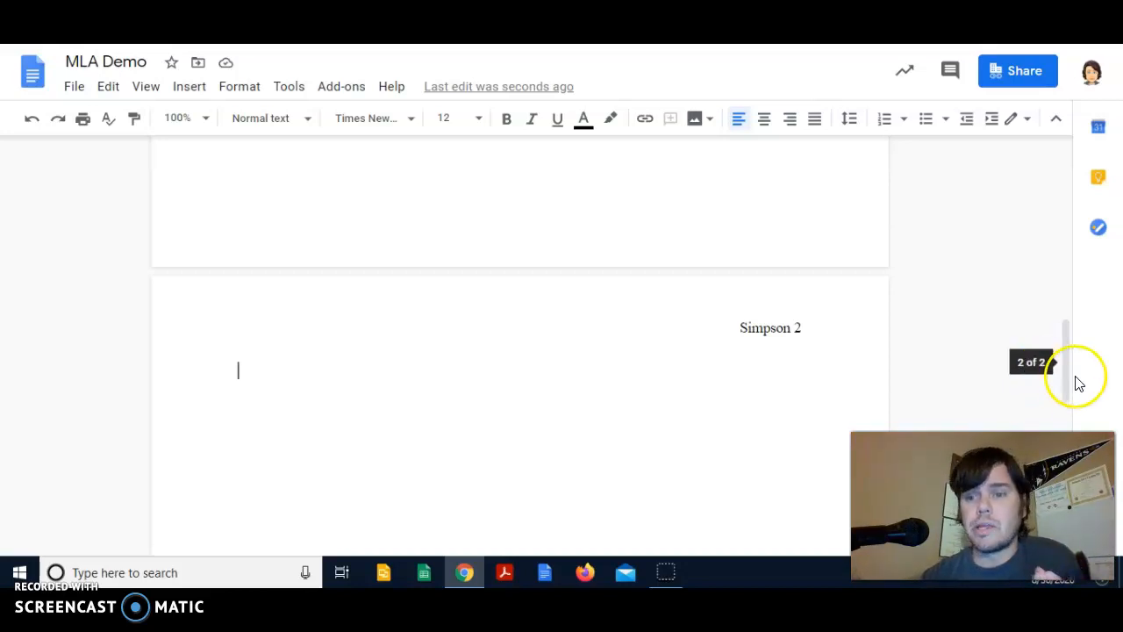
# Add the centered heading "Works Cited" at the top of the second page, followed by a new line.
pyautogui.moveTo(1063, 375); pyautogui.dragTo(1041, 224)
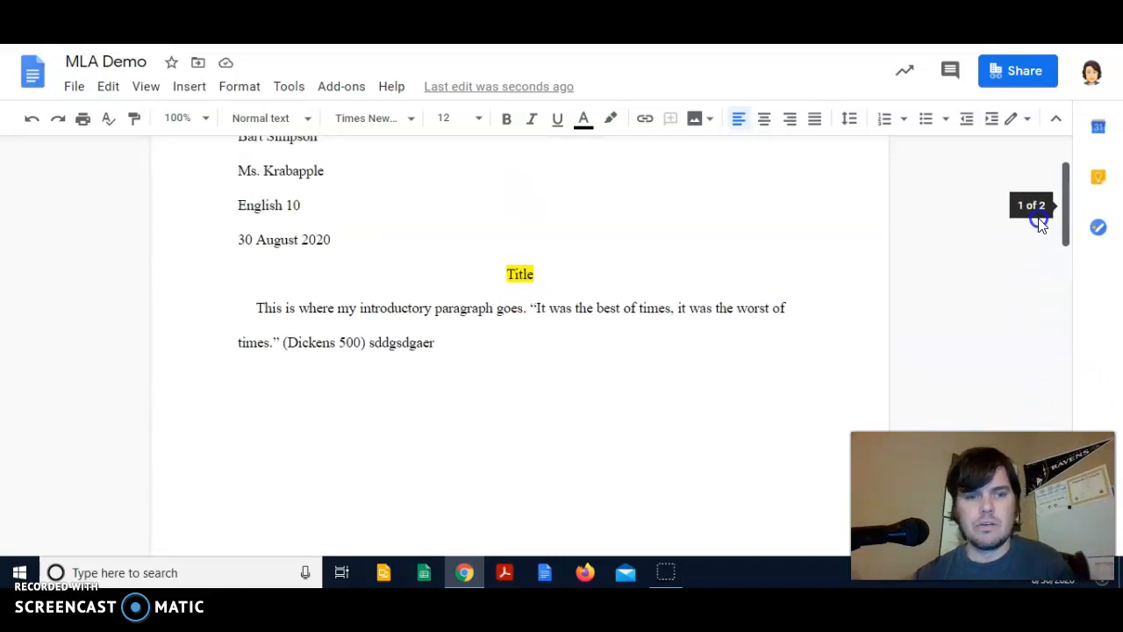
pyautogui.moveTo(1064, 194); pyautogui.dragTo(1057, 376)
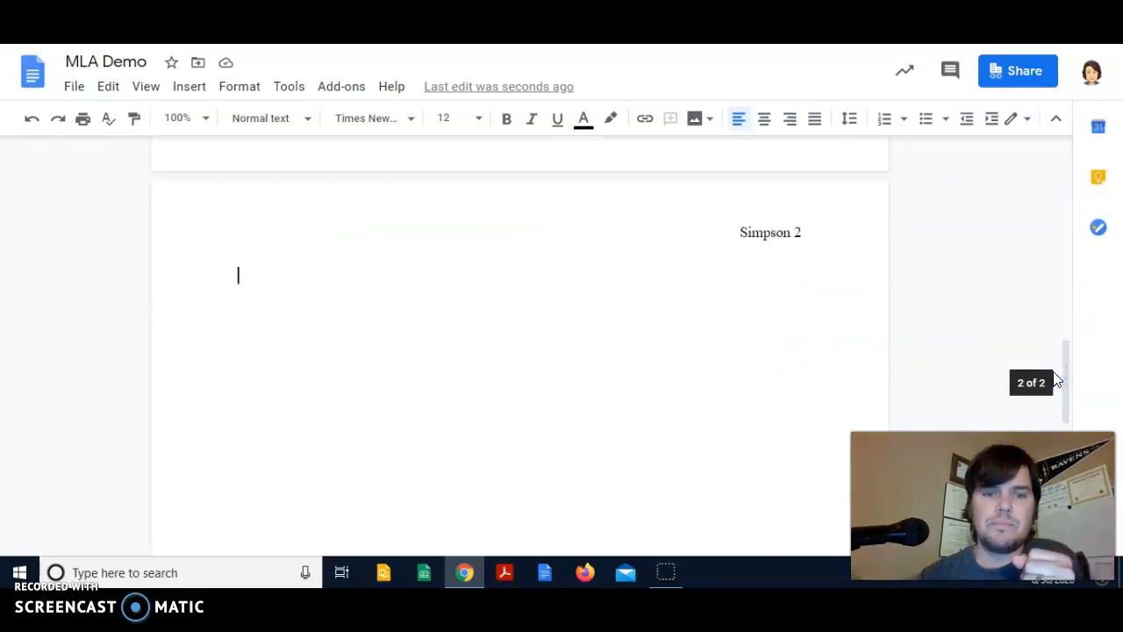
pyautogui.click(764, 123)
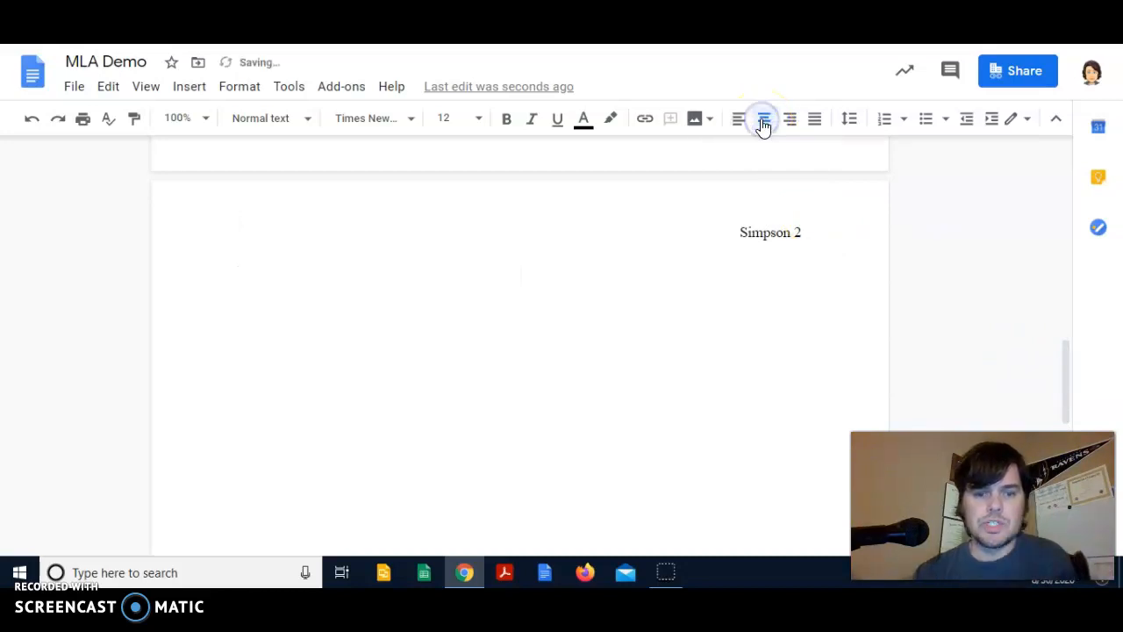
pyautogui.write('Works Cited')
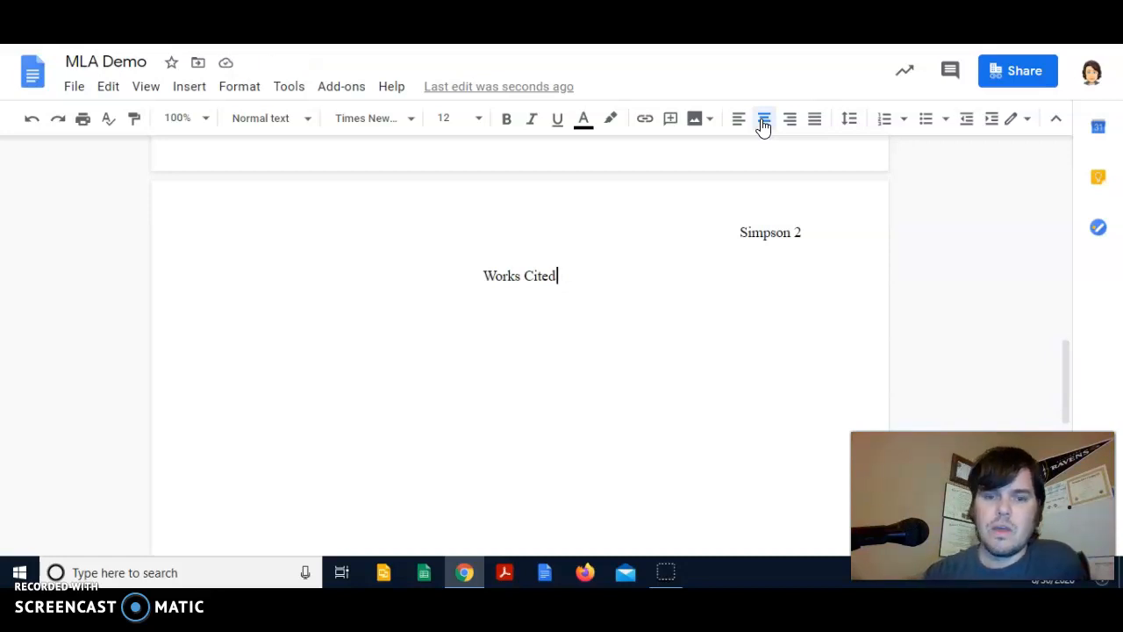
pyautogui.press('Return')
# Start a left-aligned entry below the "Works Cited" heading with the author "Dickens, Charles.".
pyautogui.click(739, 128)
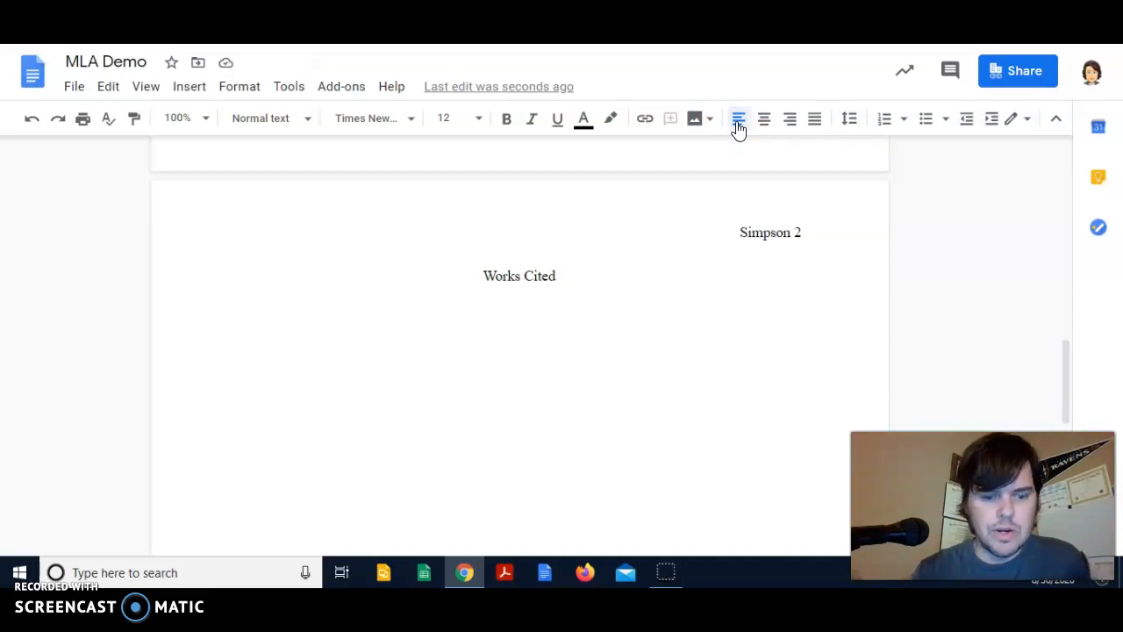
pyautogui.write('Dic')
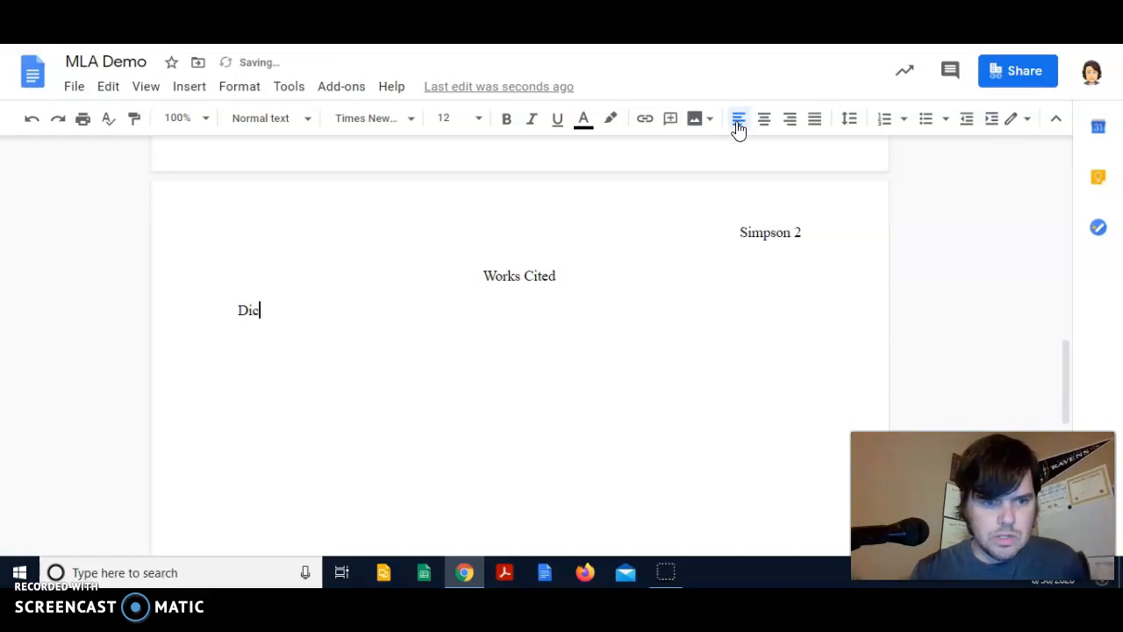
pyautogui.write('kens, ')
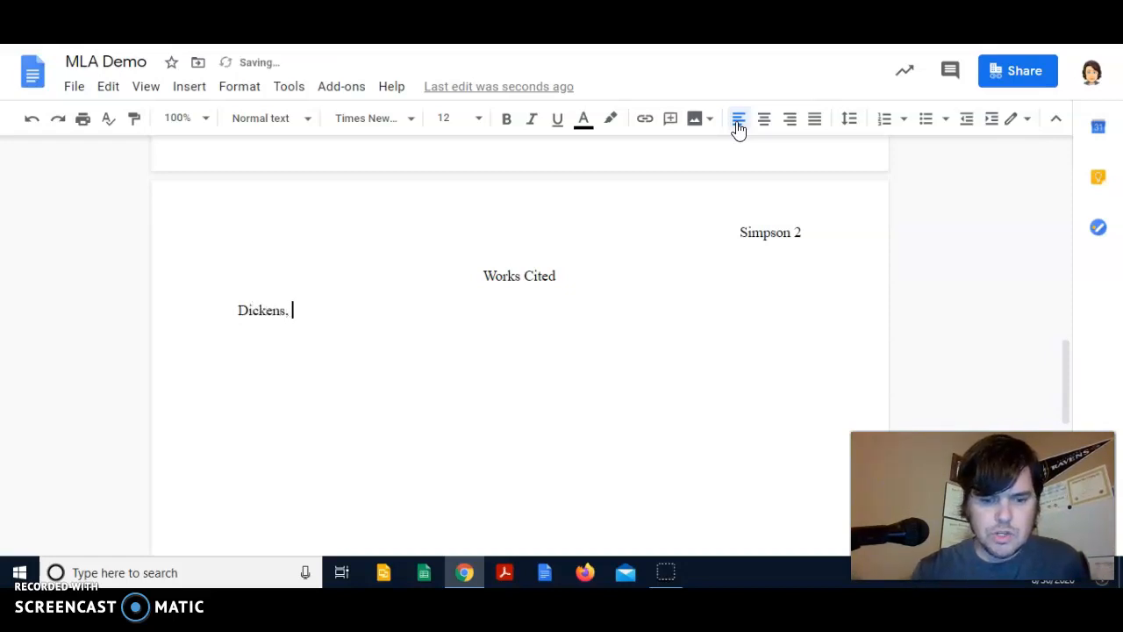
pyautogui.write('Charles')
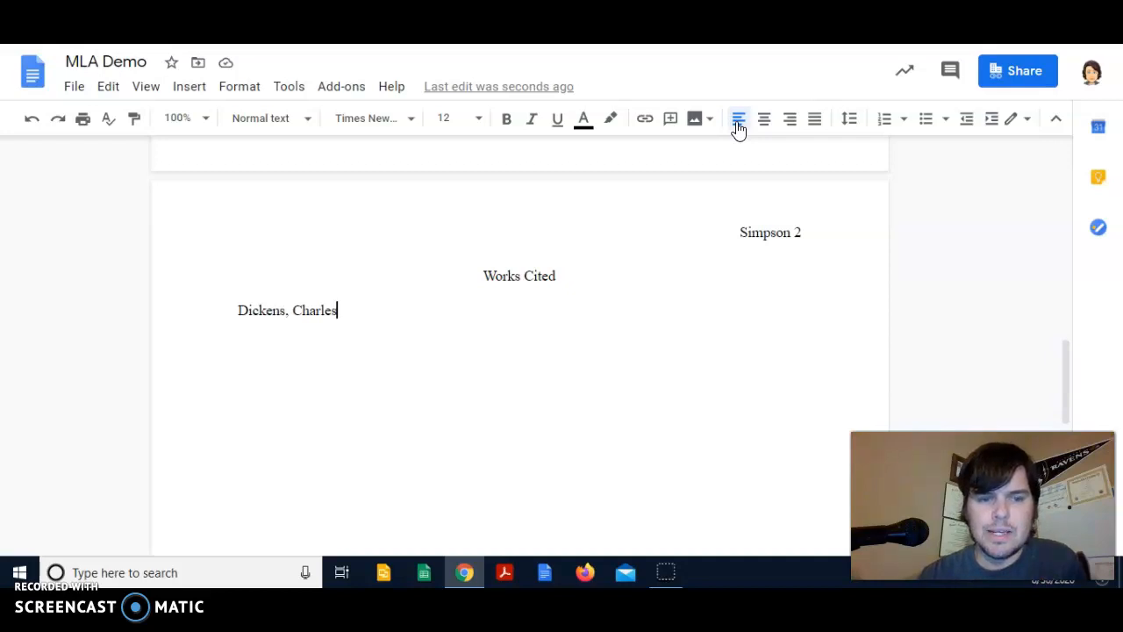
pyautogui.write('.')
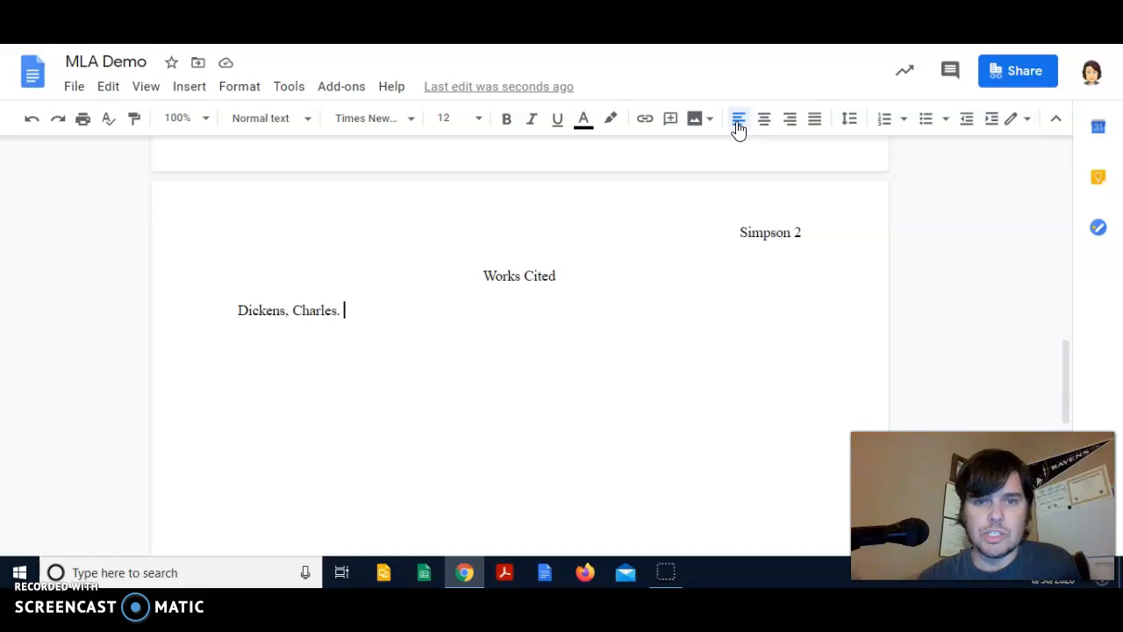
# Try the title "The Raven" in quotation marks after the author and remove it again.
pyautogui.write('"The')
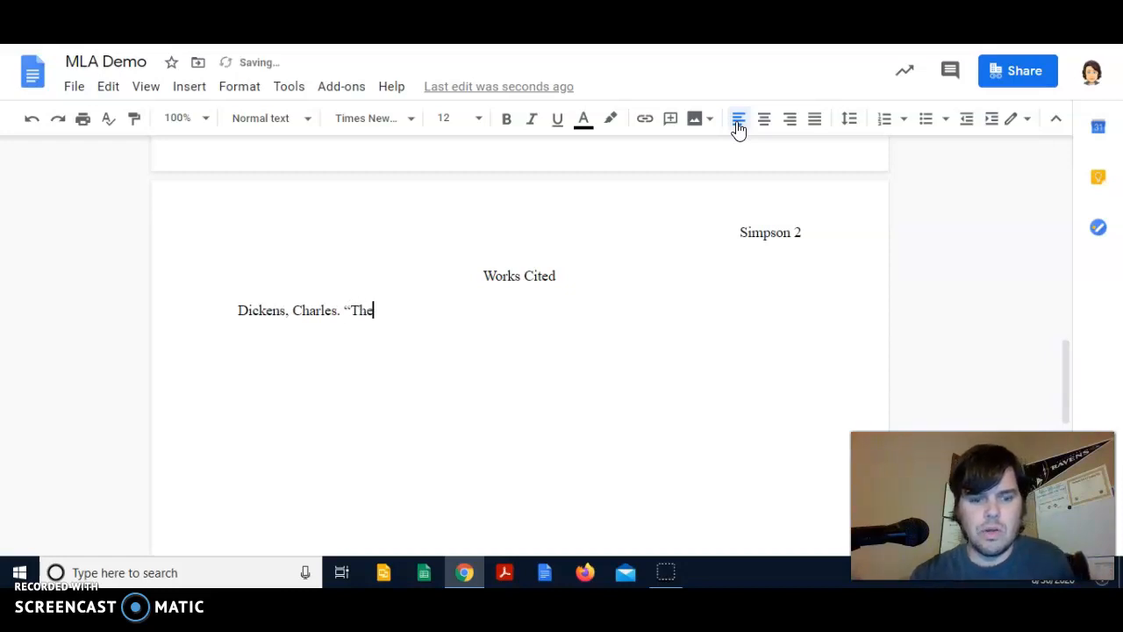
pyautogui.write(' Raven"')
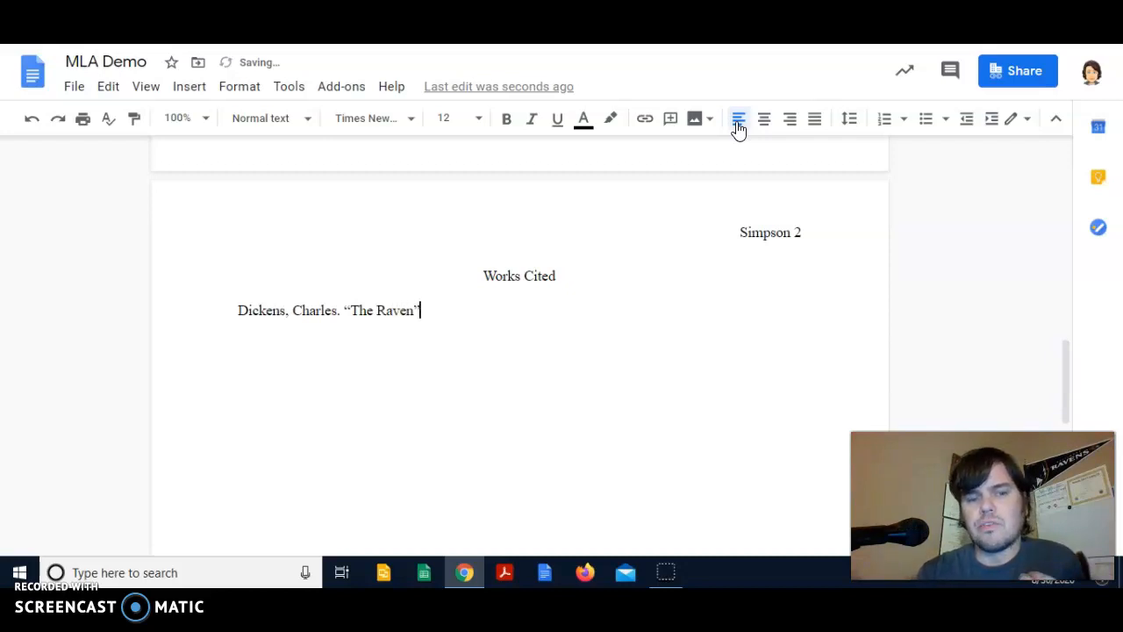
pyautogui.press('BackSpace')
pyautogui.press('BackSpace')
pyautogui.press('BackSpace')
pyautogui.press('BackSpace')
pyautogui.press('BackSpace')
pyautogui.press('BackSpace')
pyautogui.press('BackSpace')
pyautogui.press('BackSpace')
pyautogui.press('BackSpace')
pyautogui.press('BackSpace')
pyautogui.press('BackSpace')
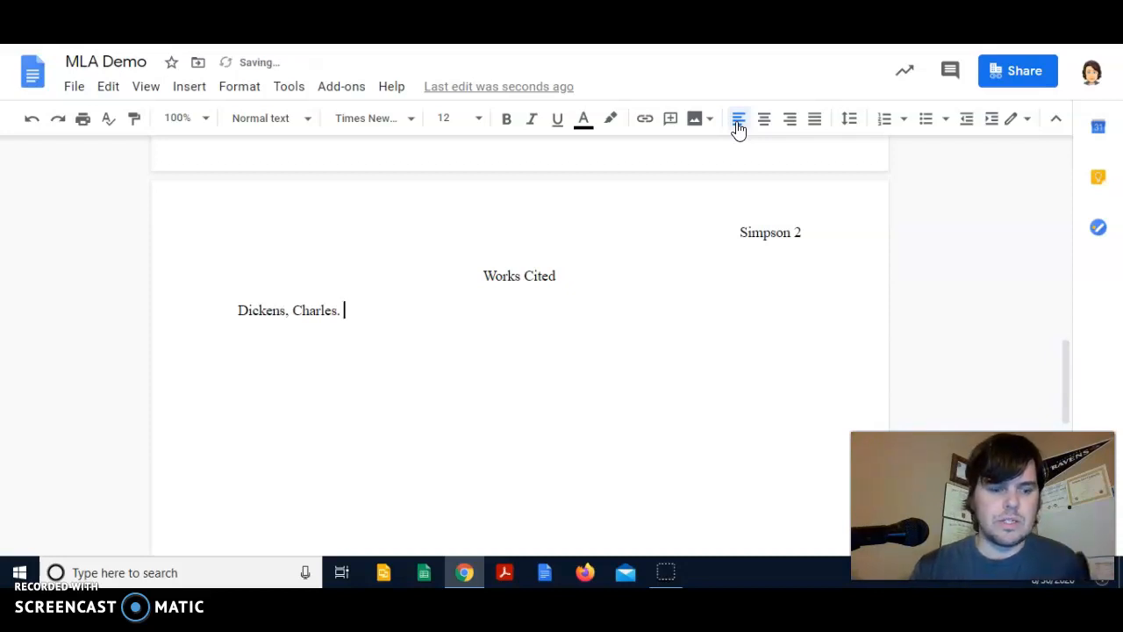
# Add the italic title "A Tale of Two Cities." and the non-italic publisher "Random House." after the author.
pyautogui.hotkey('ctrl', 'i')
pyautogui.write('A ')
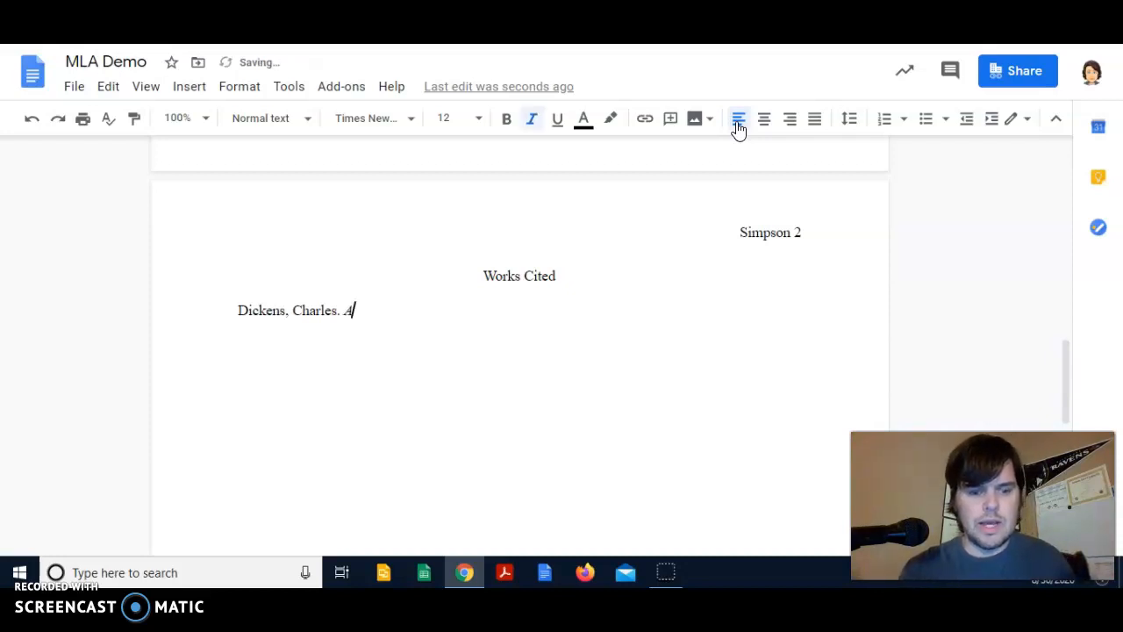
pyautogui.write('Tale of')
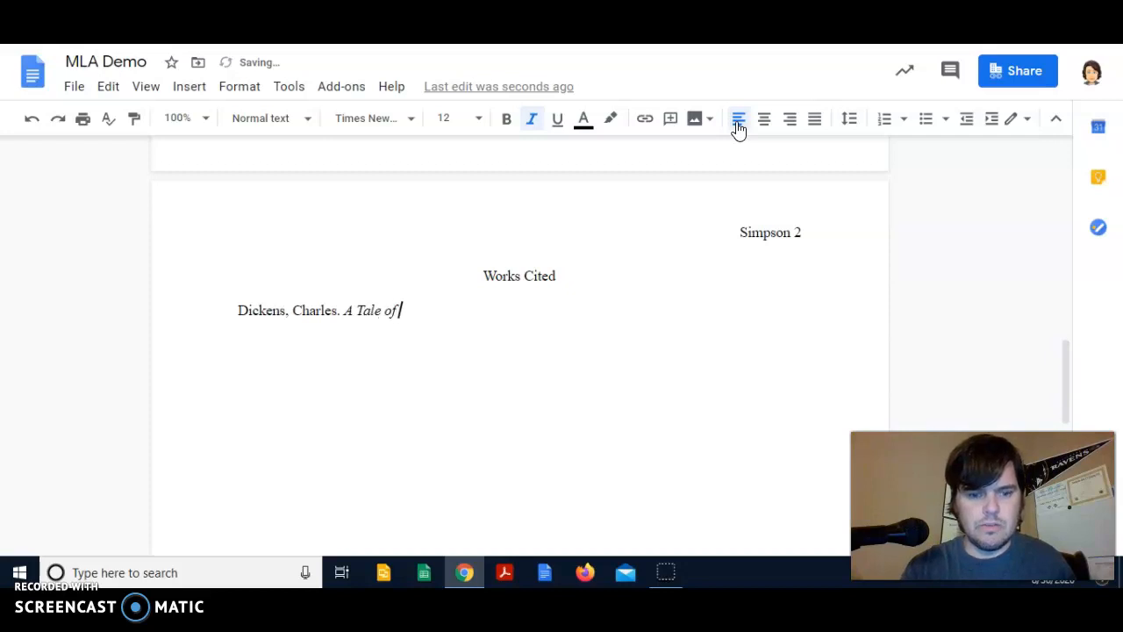
pyautogui.write(' Two Cities')
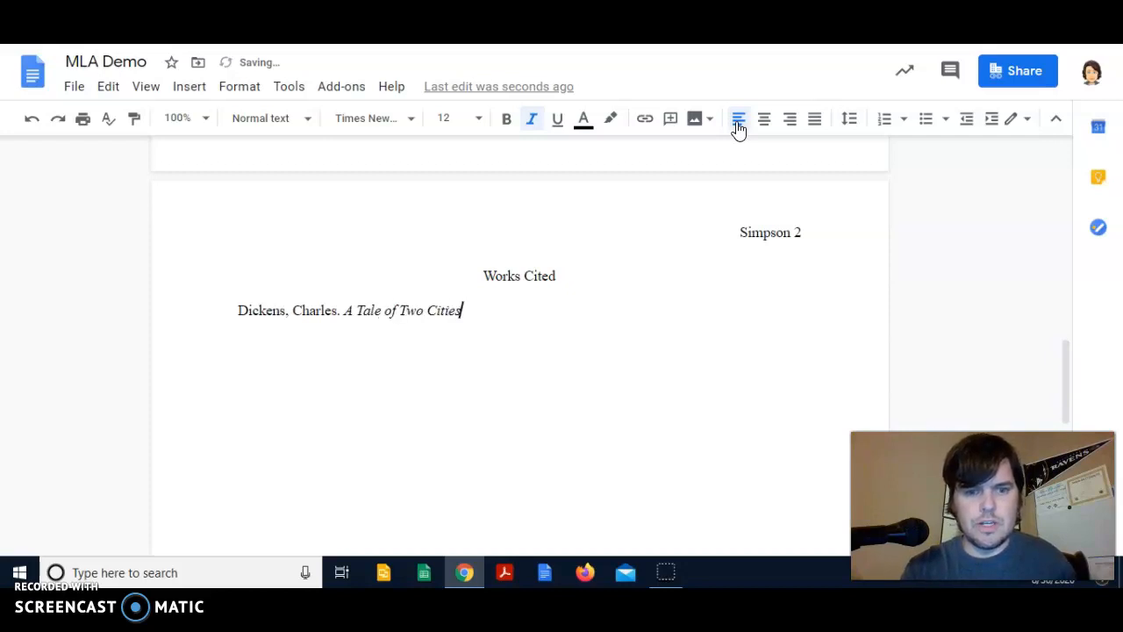
pyautogui.write('.')
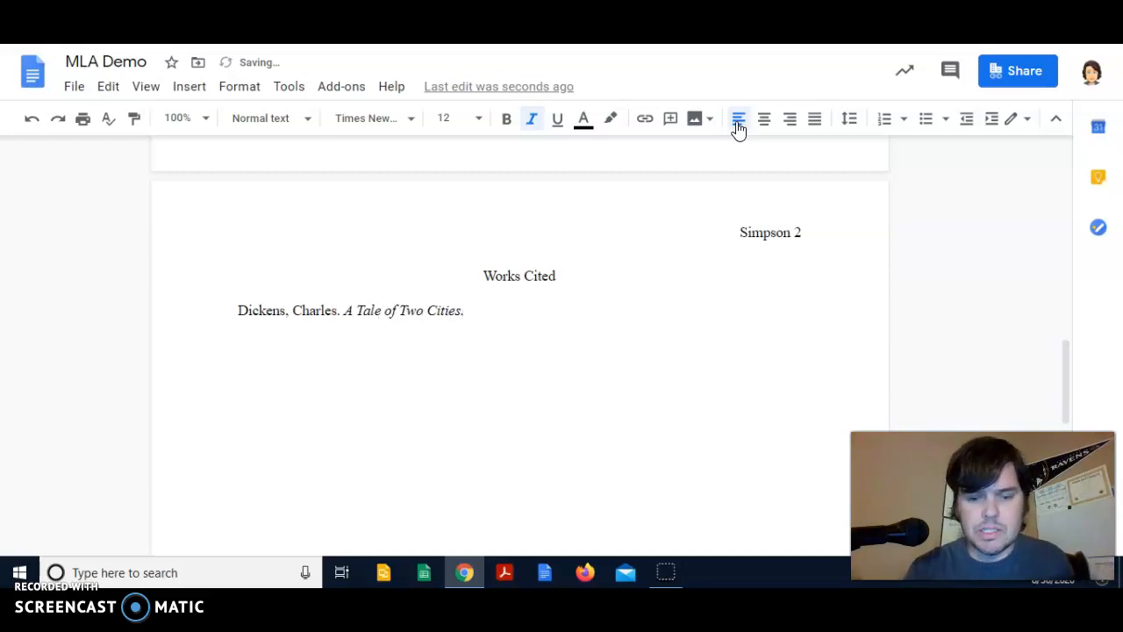
pyautogui.hotkey('ctrl', 'i')
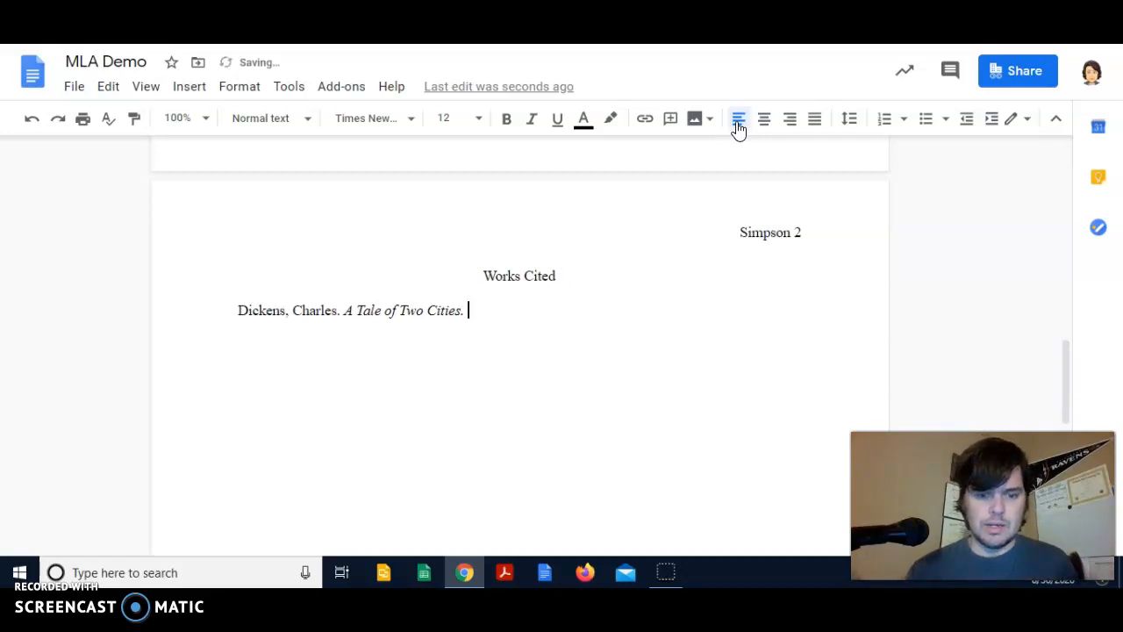
pyautogui.write('Random House')
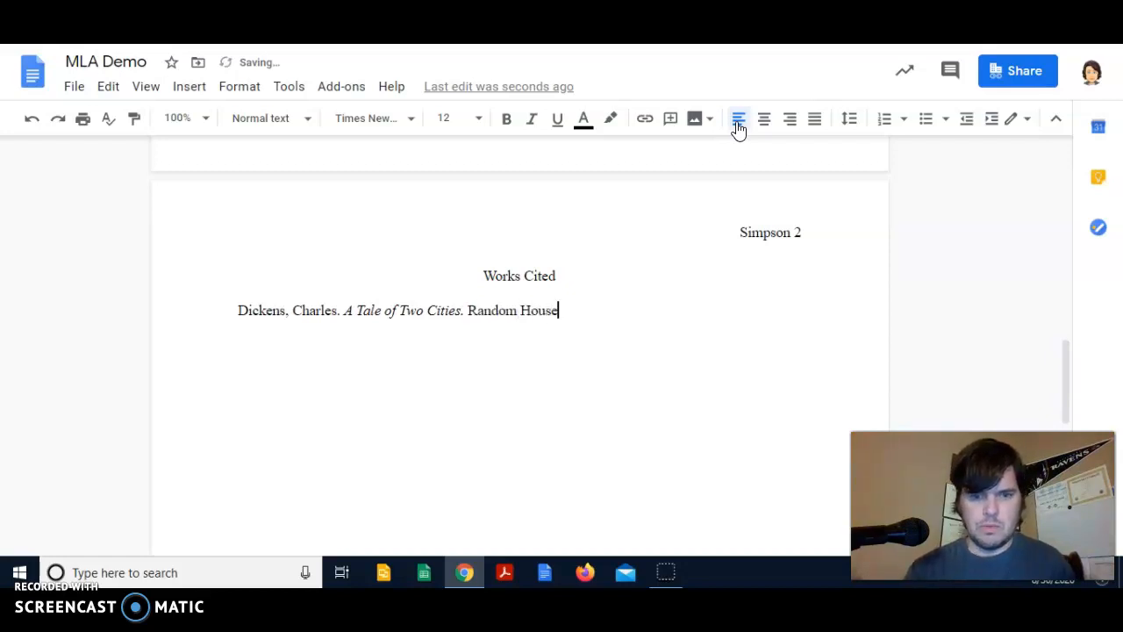
pyautogui.write('.')
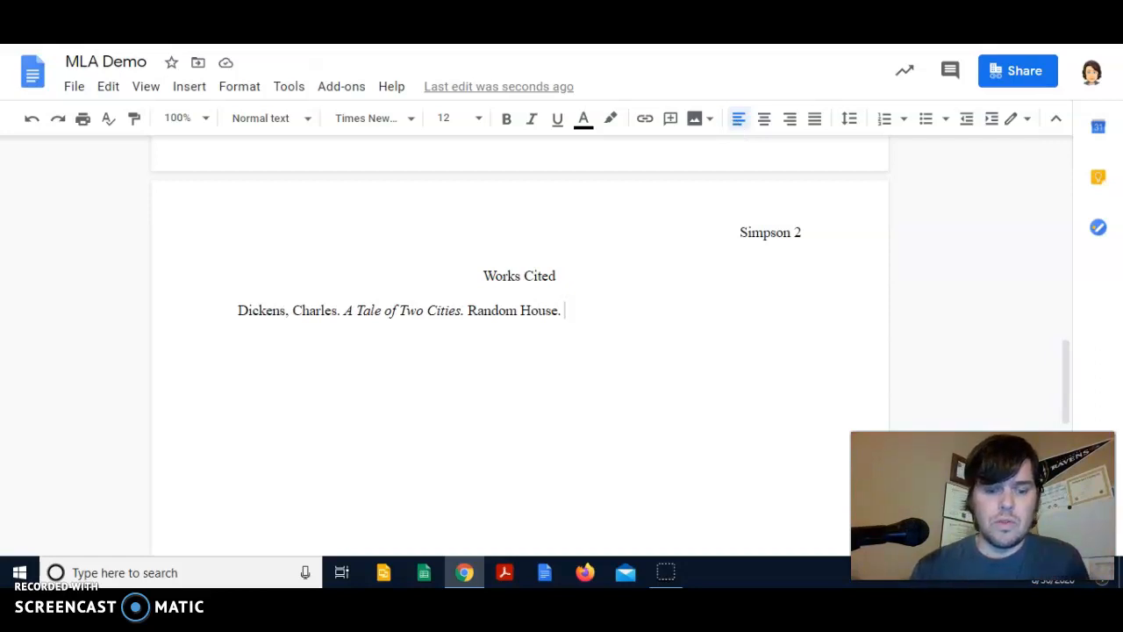
# Look up the novel "A Tale of Two Cities" on the web and add the year "1860." to the entry.
pyautogui.hotkey('ctrl', 't')
pyautogui.write('a')
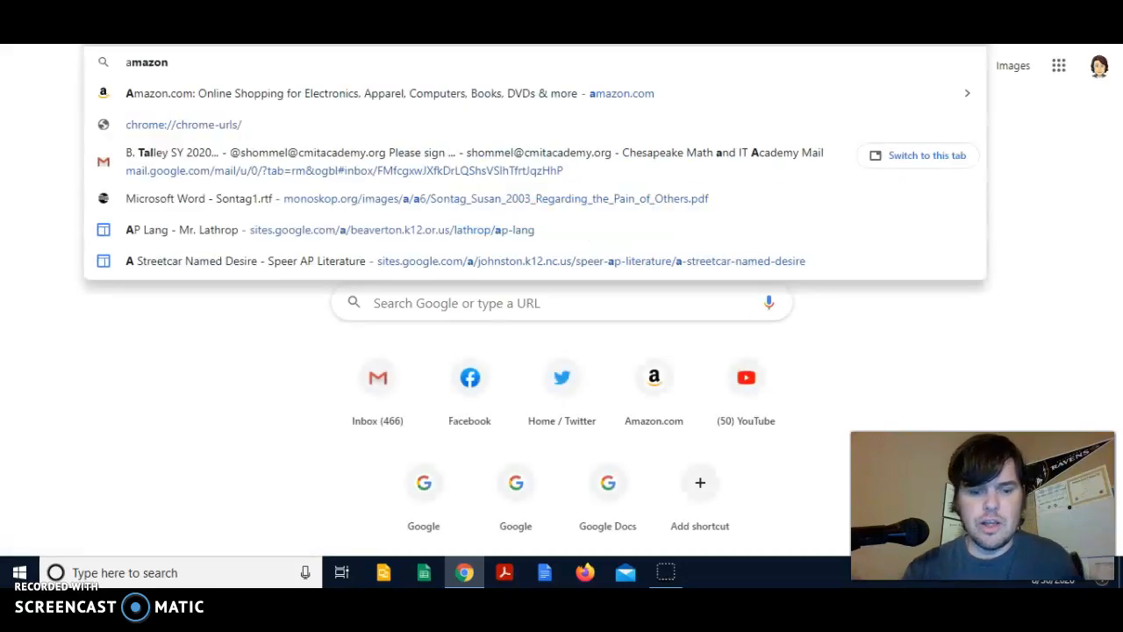
pyautogui.write(' tale of tw')
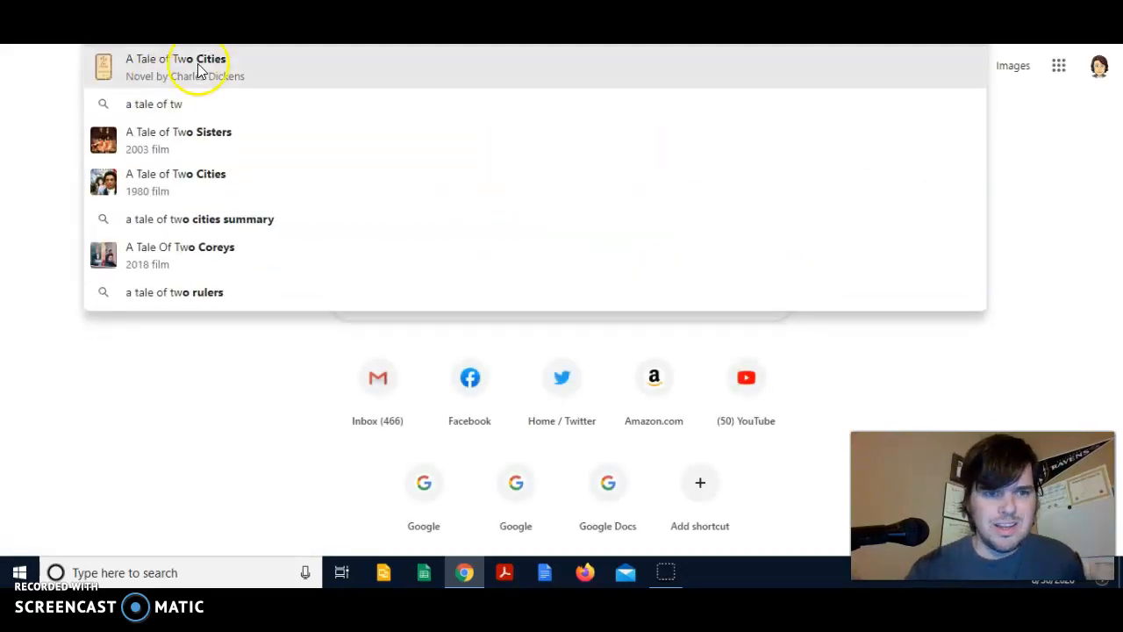
pyautogui.click(225, 81)
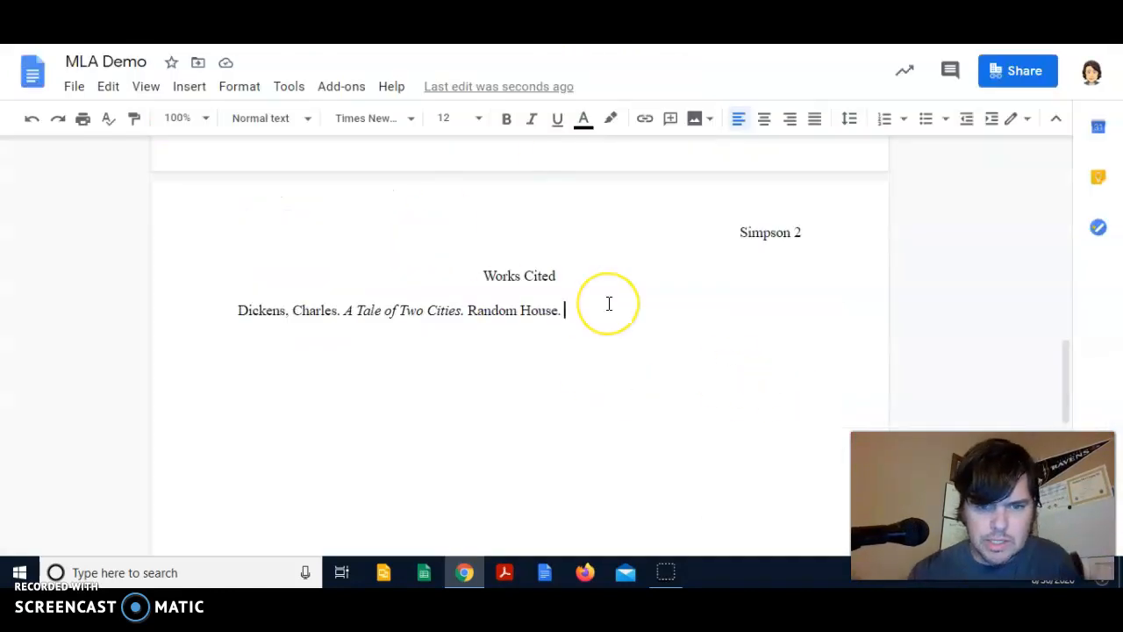
pyautogui.write('1')
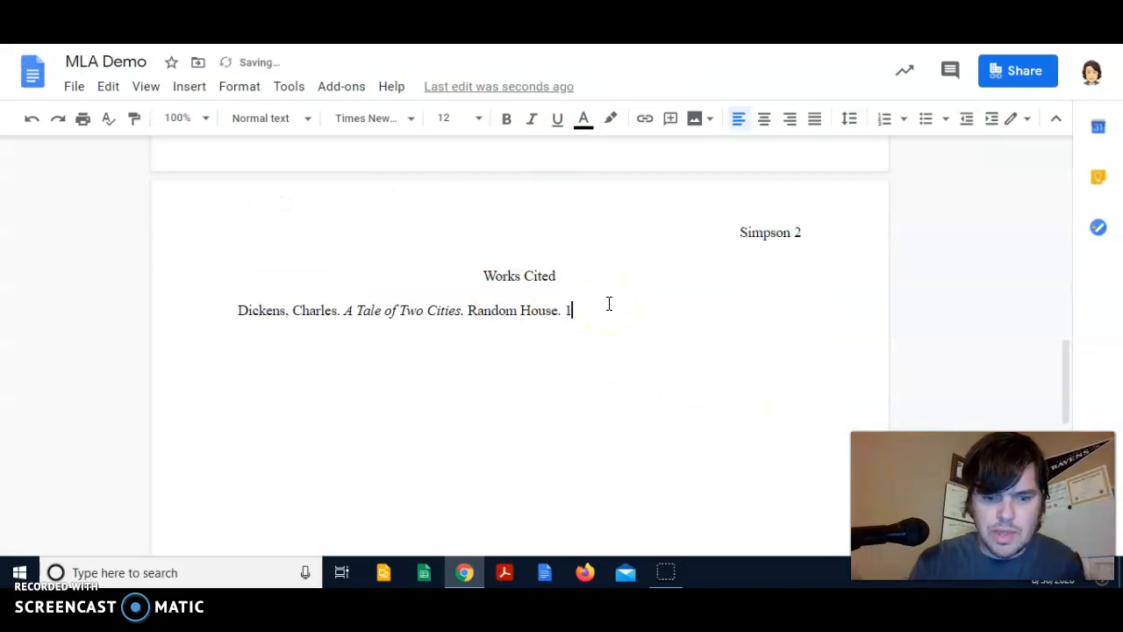
pyautogui.write('860.')
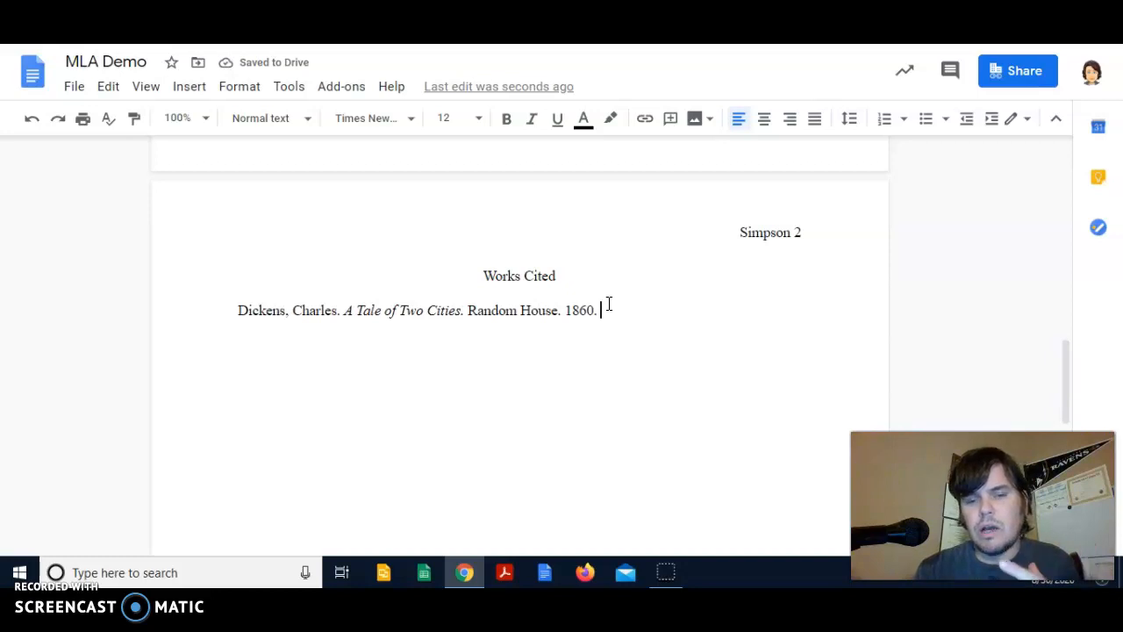
# Try the medium "Print" after the year and replace it with "Online." to complete the Dickens entry.
pyautogui.write('Print')
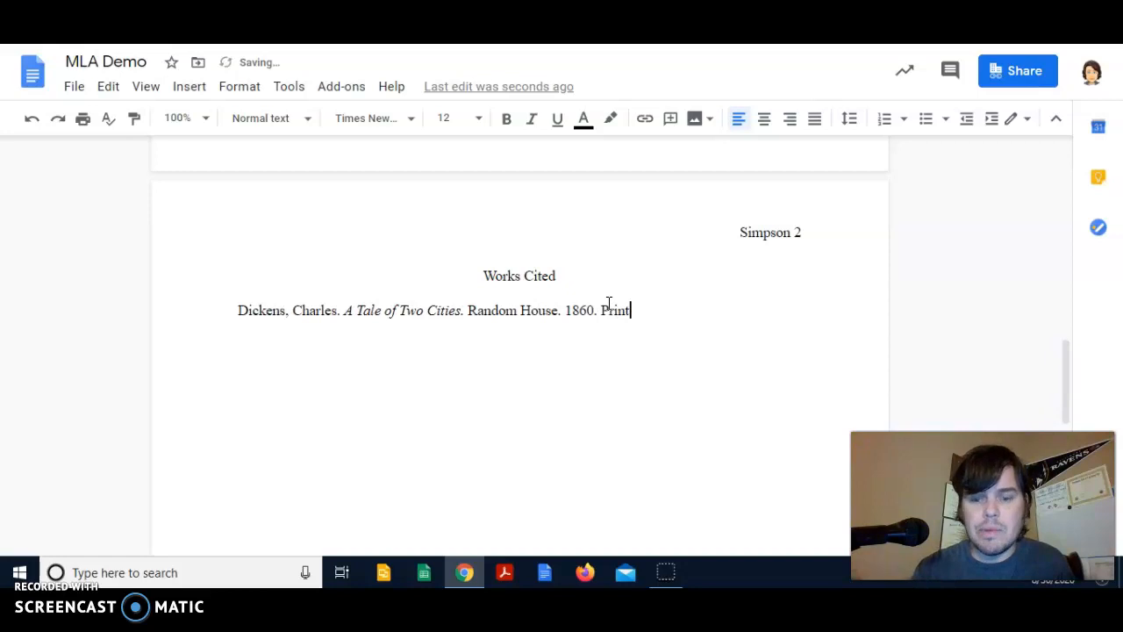
pyautogui.click(614, 420)
pyautogui.press('BackSpace')
pyautogui.press('BackSpace')
pyautogui.press('BackSpace')
pyautogui.press('BackSpace')
pyautogui.press('BackSpace')
pyautogui.write('Online')
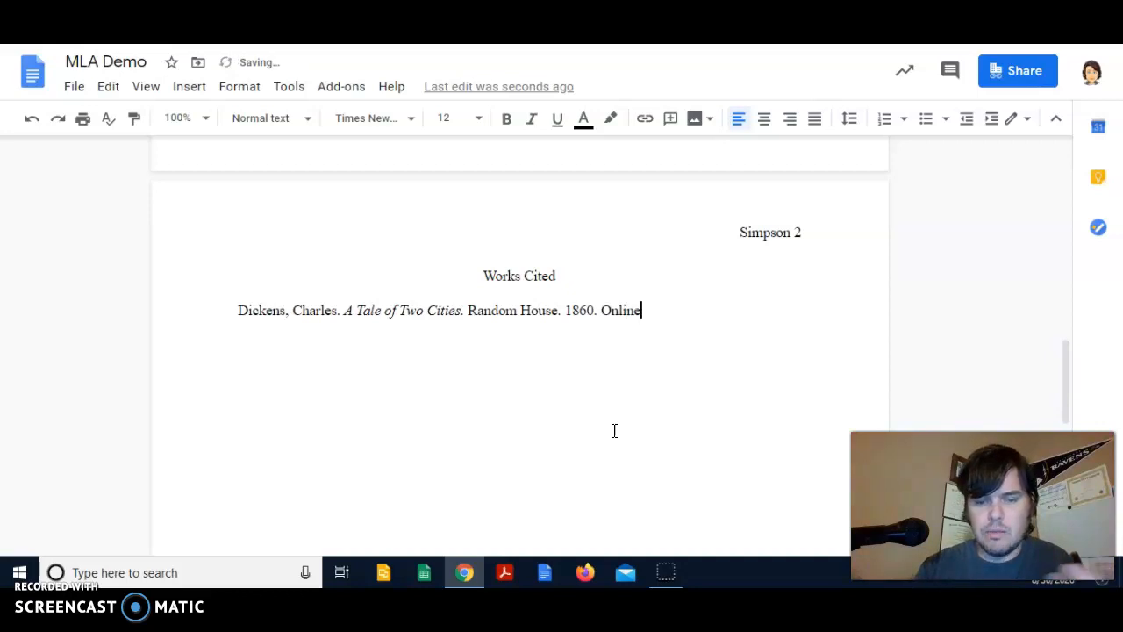
pyautogui.write('.')
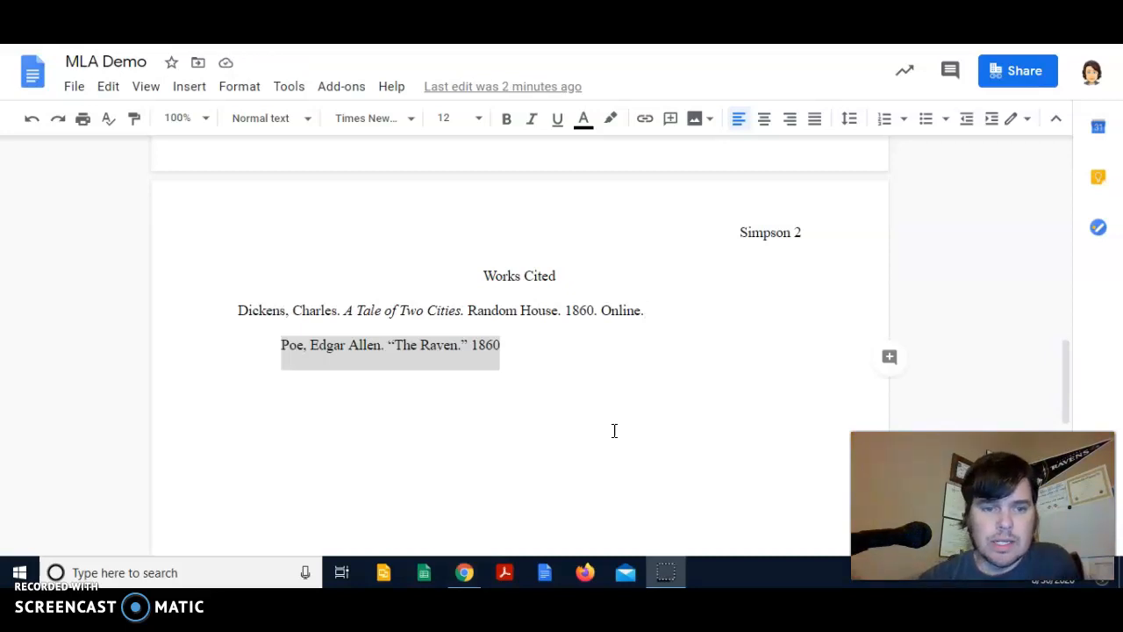
# Remove the indent of the entry "Poe, Edgar Allen. “The Raven.” 1860" and place the cursor at its start.
pyautogui.click(615, 431)
pyautogui.press('BackSpace')
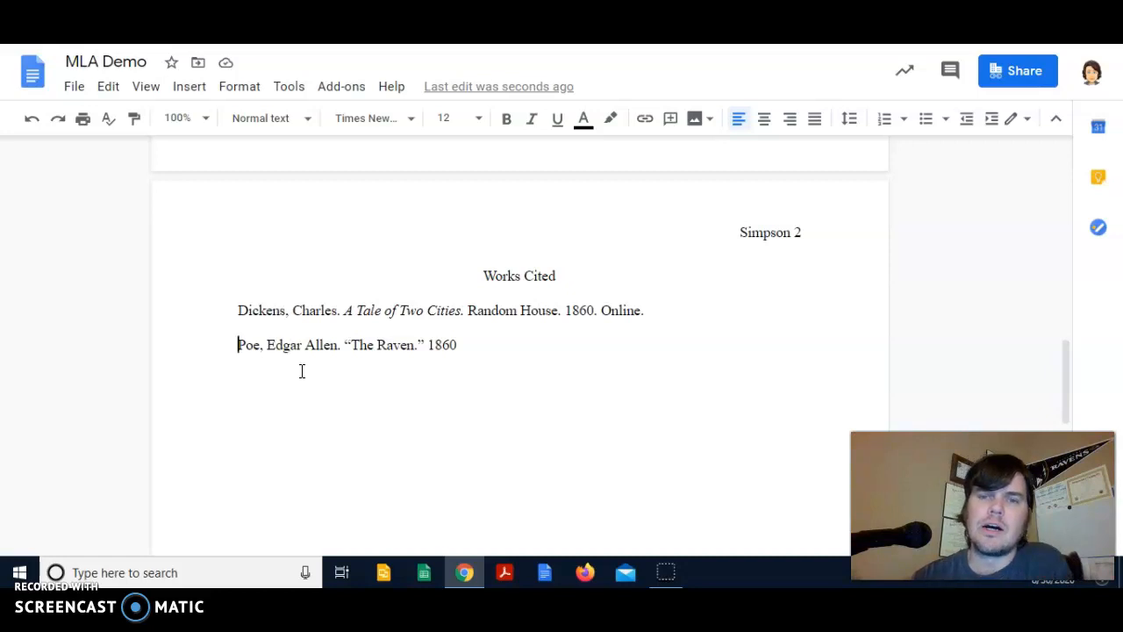
pyautogui.click(241, 342)
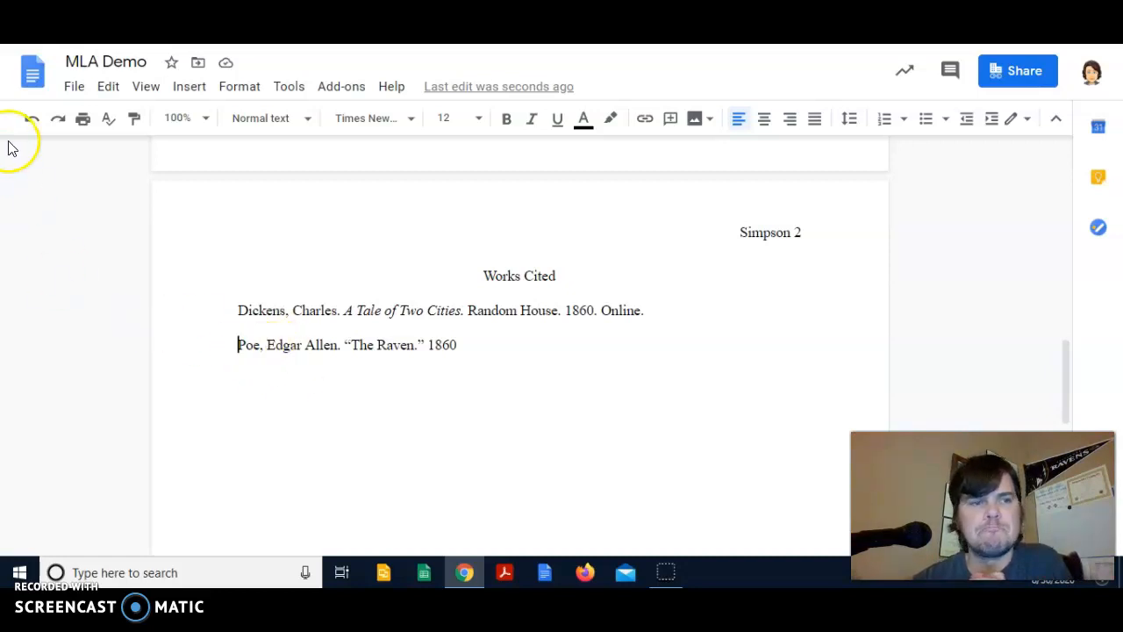